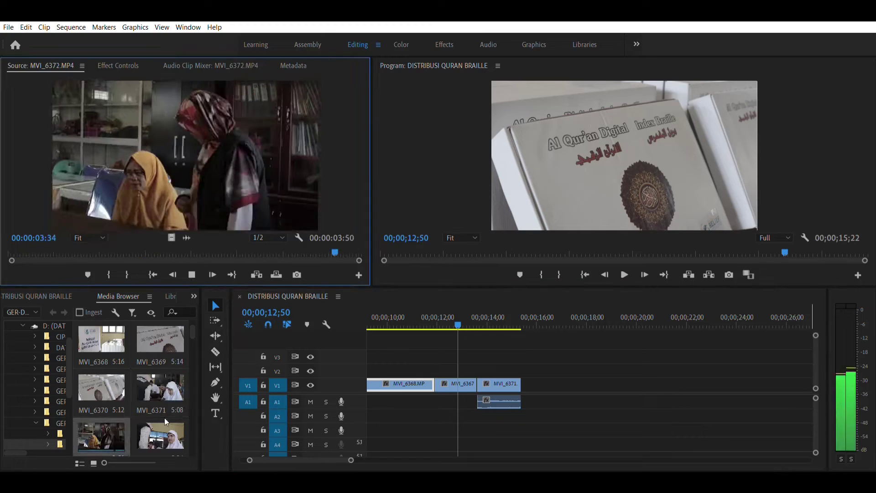
Step: Append MVI_6374, MVI_6377 and one more clip to the end of the DISTRIBUSI QURAN BRAILLE sequence
{"action": "left_click_drag", "start_coordinate": [171, 238], "coordinate": [529, 385]}
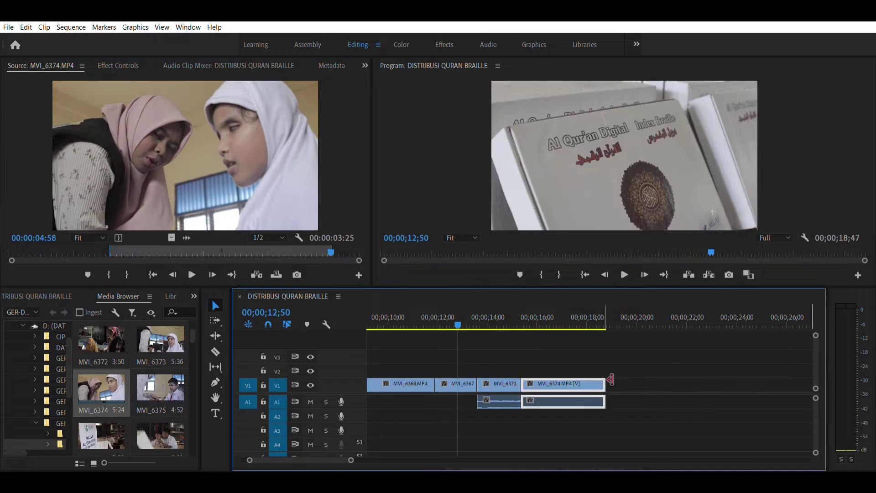
{"action": "left_click", "coordinate": [160, 434]}
{"action": "left_click_drag", "start_coordinate": [171, 238], "coordinate": [588, 385]}
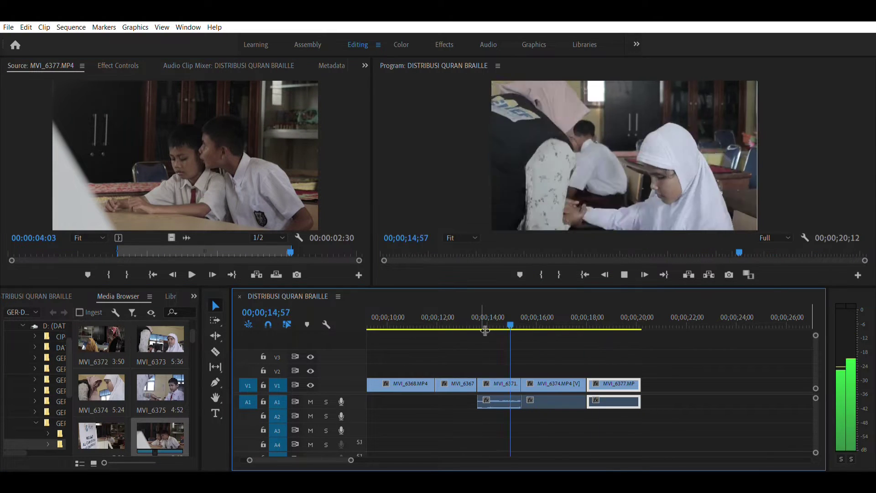
{"action": "left_click_drag", "start_coordinate": [102, 393], "coordinate": [797, 381]}
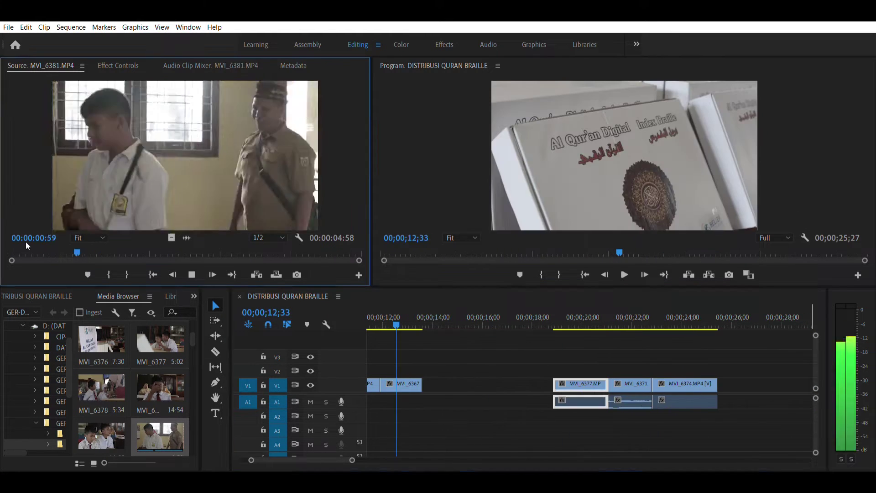
Step: Insert MVI_6381 before MVI_6377, then restore the gap to make room for MVI_6382
{"action": "left_click_drag", "start_coordinate": [185, 155], "coordinate": [543, 388]}
{"action": "key", "text": "Delete"}
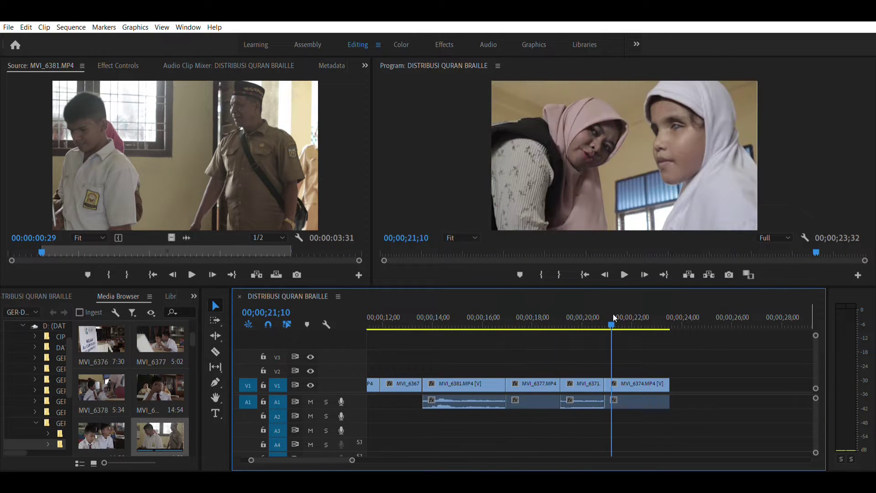
{"action": "scroll", "coordinate": [152, 416], "scroll_direction": "down", "scroll_amount": 1}
{"action": "left_click", "coordinate": [101, 436]}
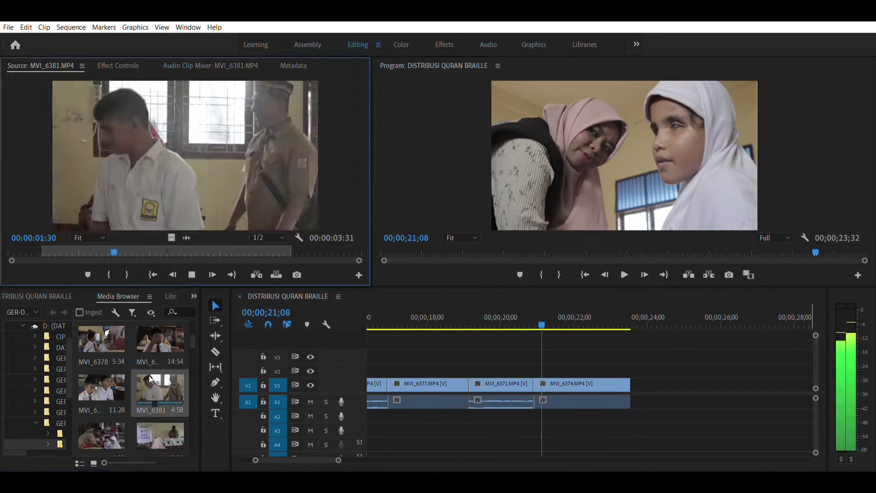
{"action": "key", "text": "ctrl+z"}
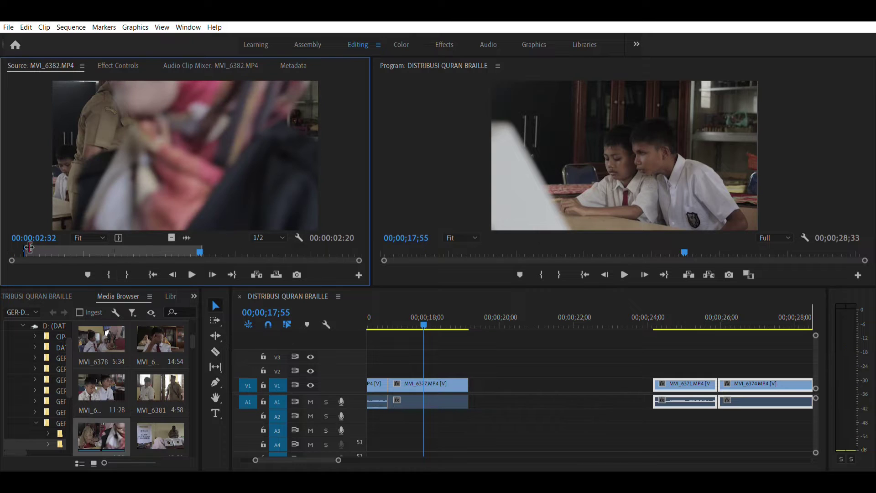
Step: Place MVI_6382 into the gap and ripple-delete the leftover gap after it
{"action": "left_click_drag", "start_coordinate": [185, 155], "coordinate": [470, 388]}
{"action": "left_click", "coordinate": [602, 387]}
{"action": "left_click", "coordinate": [155, 422]}
{"action": "key", "text": "Delete"}
{"action": "left_click", "coordinate": [152, 327]}
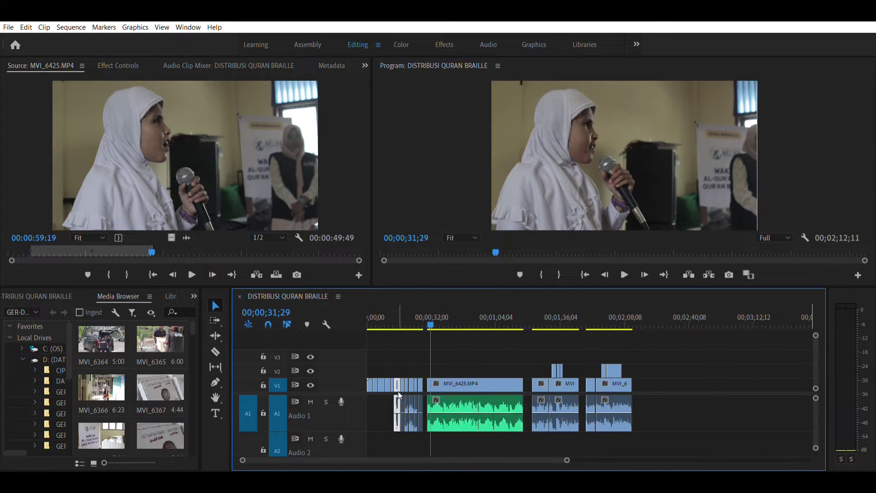
Step: Move the earlier clips' audio down to Audio 2 and mute that track
{"action": "scroll", "coordinate": [398, 396], "scroll_direction": "up", "scroll_amount": 3}
{"action": "left_click_drag", "start_coordinate": [531, 400], "coordinate": [532, 439]}
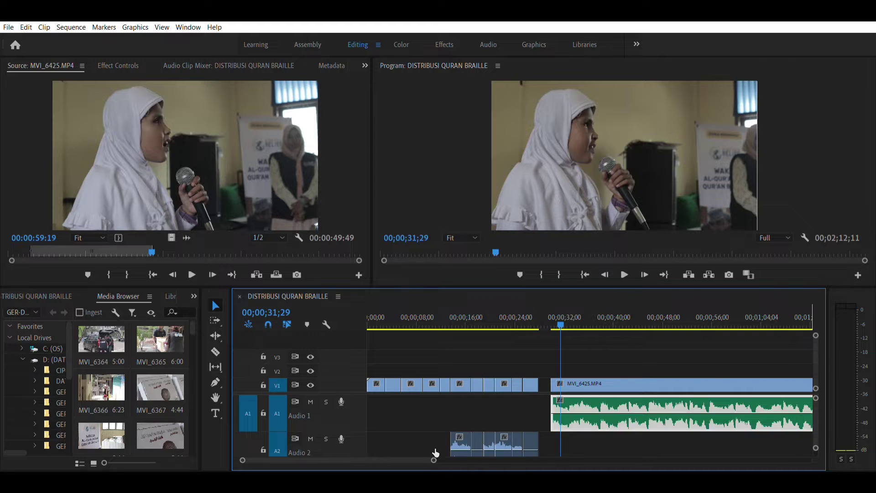
{"action": "left_click_drag", "start_coordinate": [576, 383], "coordinate": [565, 384]}
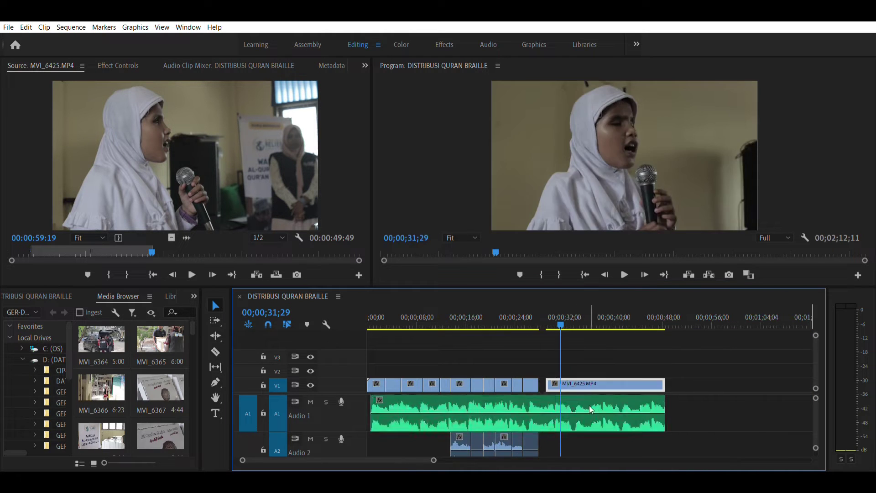
{"action": "left_click", "coordinate": [310, 439]}
Step: Trim the end of MVI_6425 and ripple-delete the gap after it
{"action": "key", "text": "Home"}
{"action": "key", "text": "backslash"}
{"action": "key", "text": "l"}
{"action": "key", "text": "l"}
{"action": "key", "text": "l"}
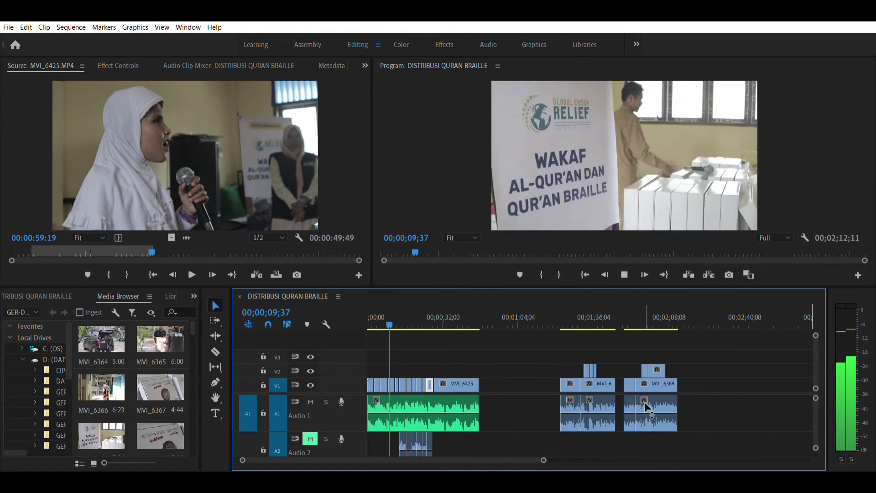
{"action": "key", "text": "equal"}
{"action": "key", "text": "equal"}
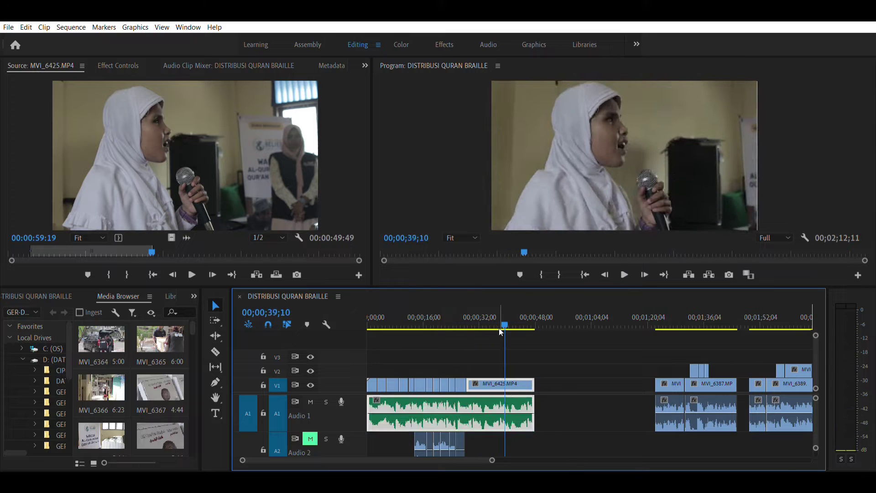
{"action": "key", "text": "space"}
{"action": "left_click_drag", "start_coordinate": [534, 392], "coordinate": [509, 392]}
{"action": "left_click", "coordinate": [585, 381]}
{"action": "key", "text": "Delete"}
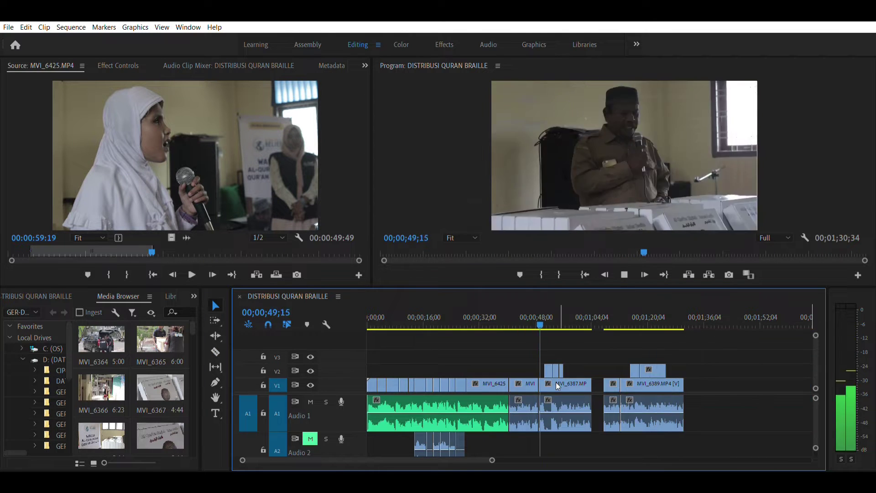
Step: Review the edited sequence, playing from MVI_6388
{"action": "key", "text": "equal"}
{"action": "key", "text": "equal"}
{"action": "key", "text": "l"}
{"action": "key", "text": "l"}
{"action": "key", "text": "l"}
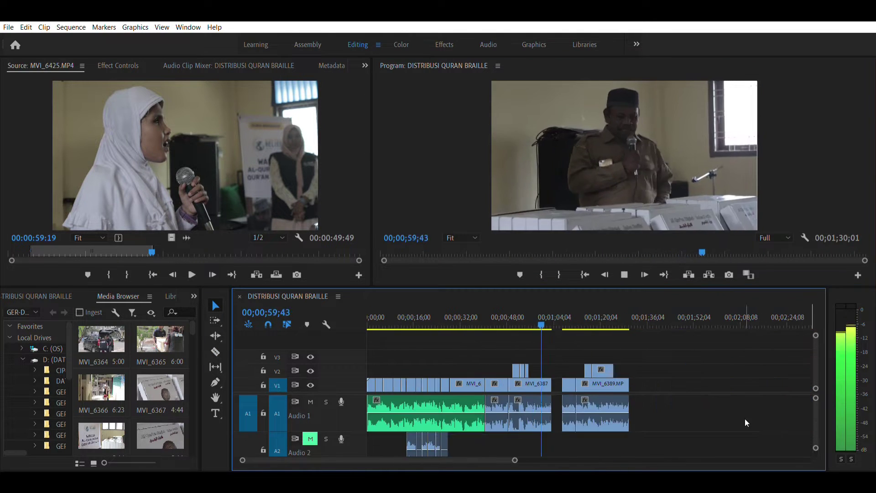
{"action": "left_click", "coordinate": [499, 413]}
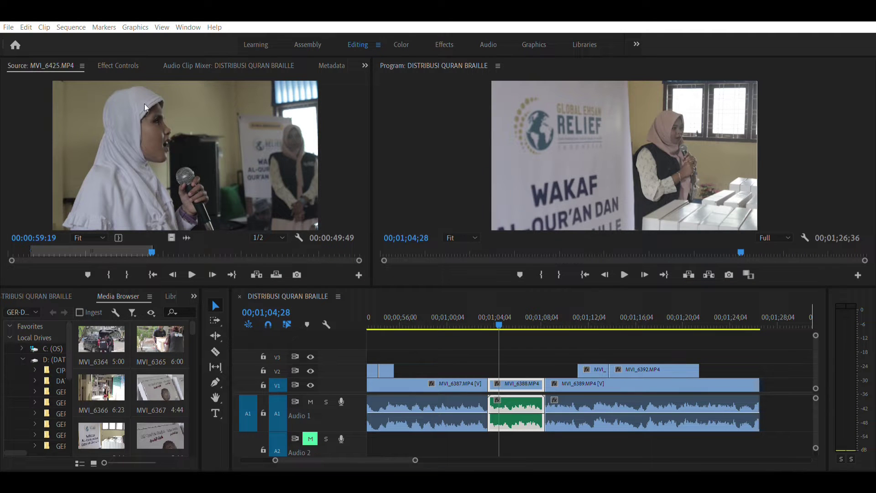
{"action": "key", "text": "space"}
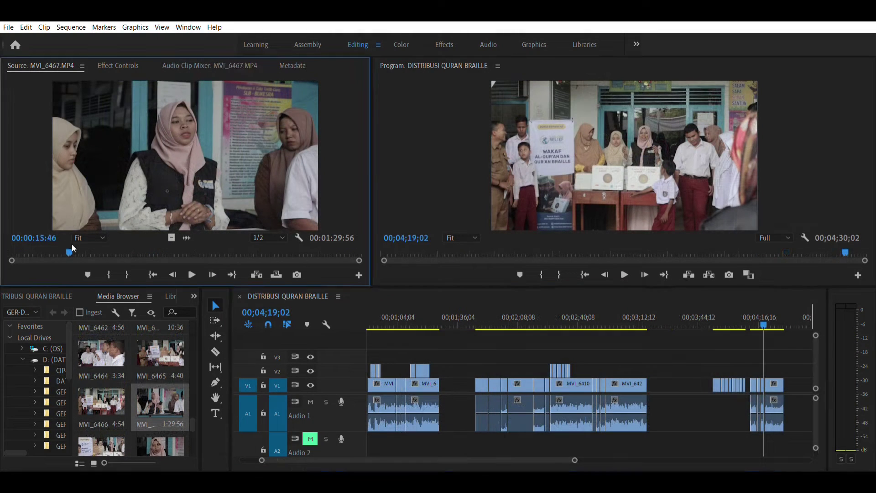
Step: Preview MVI_6467 in the source viewer and scroll the timeline view
{"action": "key", "text": "space"}
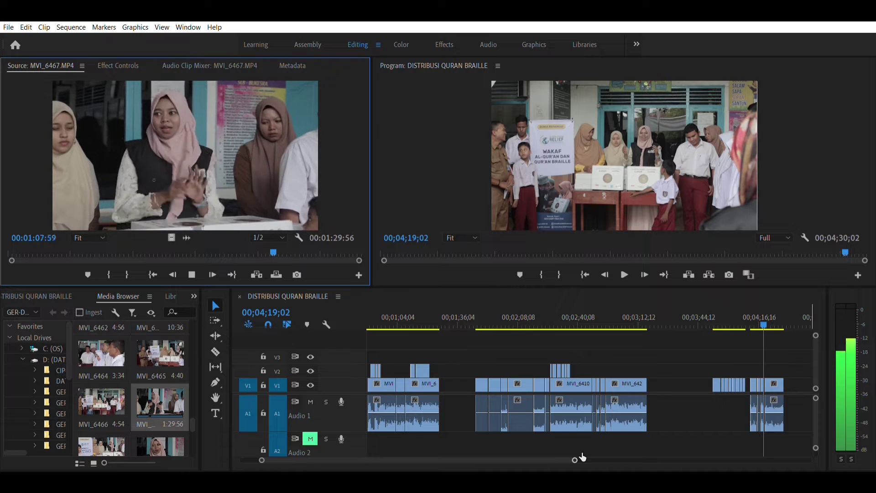
{"action": "left_click_drag", "start_coordinate": [574, 459], "coordinate": [634, 460]}
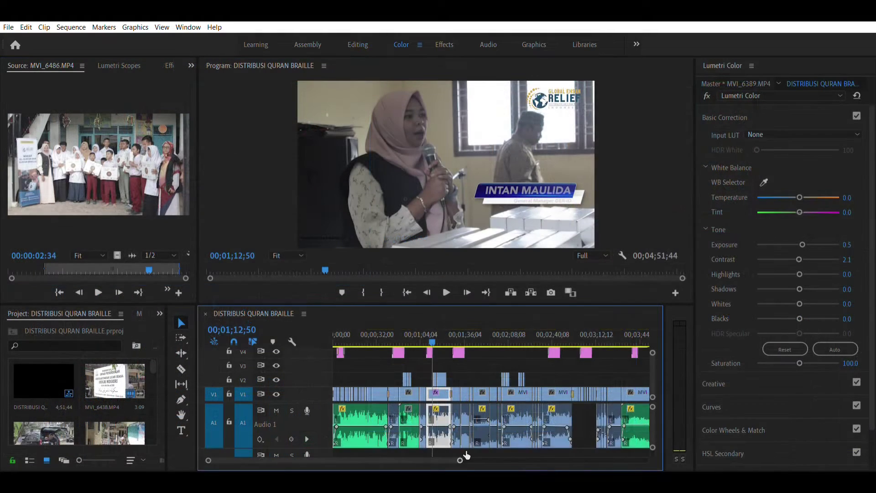
Step: Lower the exposure of MVI_6389, then step through the shots to MVI_6406
{"action": "key", "text": "equal"}
{"action": "left_click", "coordinate": [485, 337]}
{"action": "left_click_drag", "start_coordinate": [803, 245], "coordinate": [799, 245]}
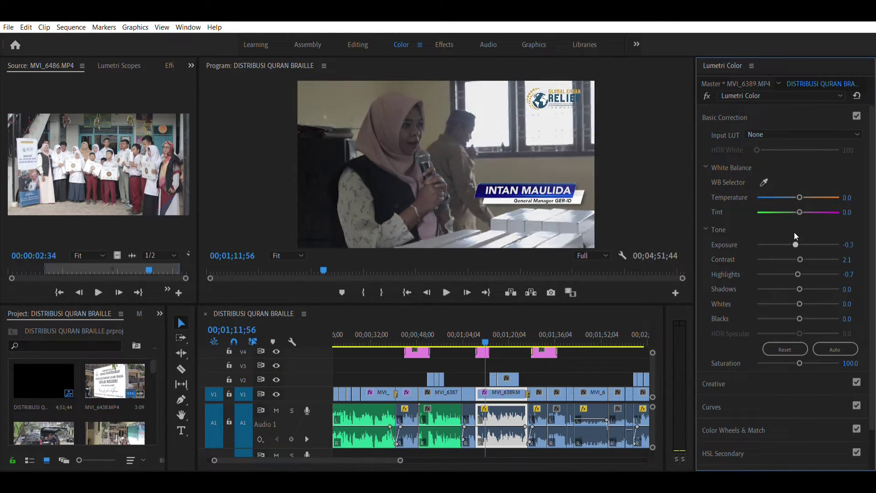
{"action": "key", "text": "Down"}
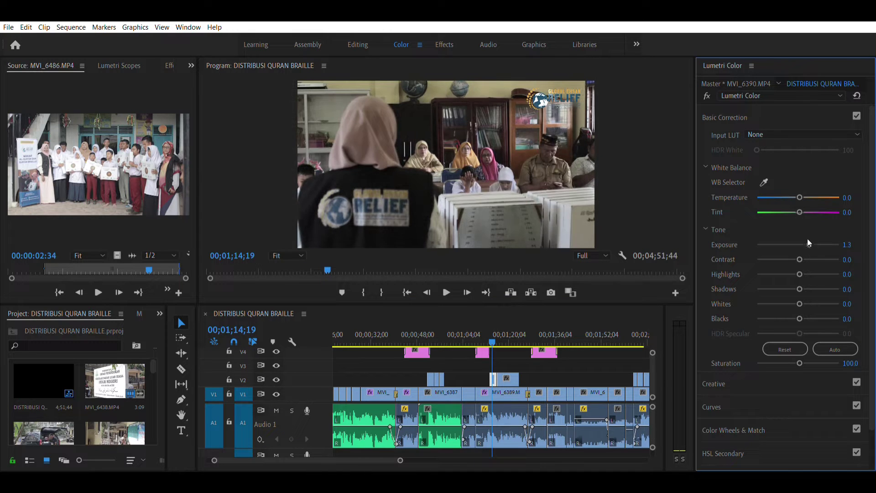
{"action": "key", "text": "Down"}
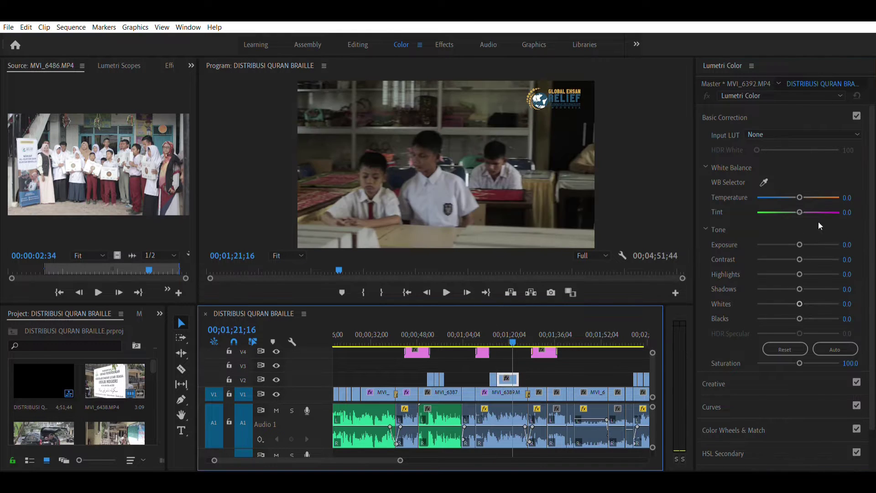
{"action": "key", "text": "Down"}
{"action": "key", "text": "Down"}
{"action": "key", "text": "Down"}
{"action": "key", "text": "Down"}
Step: Adjust exposure, contrast and highlights of MVI_6406 and raise MVI_6410's exposure to 1.1
{"action": "mouse_move", "coordinate": [799, 245]}
{"action": "left_mouse_down"}
{"action": "mouse_move", "coordinate": [806, 244]}
{"action": "mouse_move", "coordinate": [796, 259]}
{"action": "left_mouse_up"}
{"action": "left_click_drag", "start_coordinate": [799, 274], "coordinate": [807, 274]}
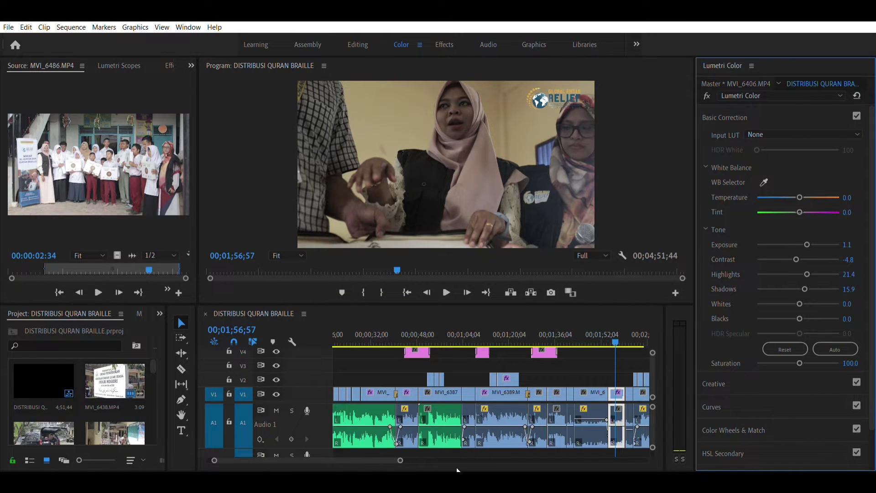
{"action": "key", "text": "Down"}
{"action": "left_click_drag", "start_coordinate": [422, 335], "coordinate": [449, 335]}
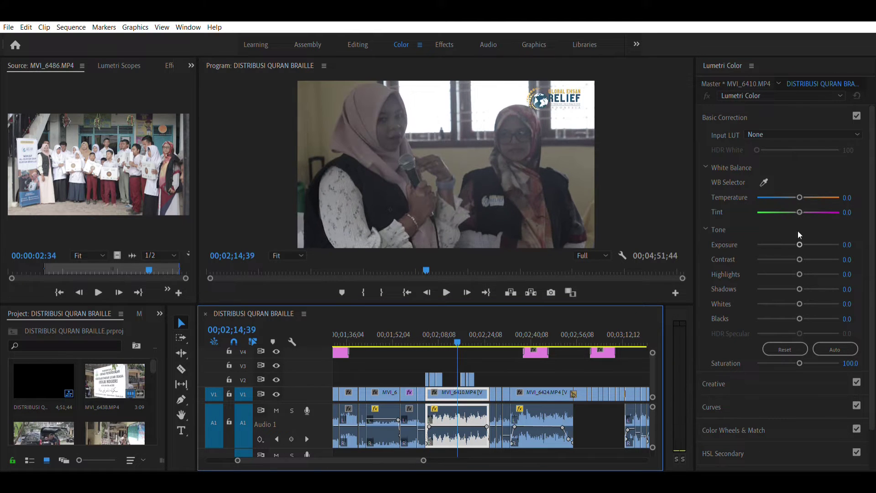
{"action": "left_click_drag", "start_coordinate": [799, 245], "coordinate": [807, 244]}
Step: Lower the exposure of the final group-photo clip MVI_6486 to -0.3
{"action": "left_click_drag", "start_coordinate": [421, 458], "coordinate": [442, 453]}
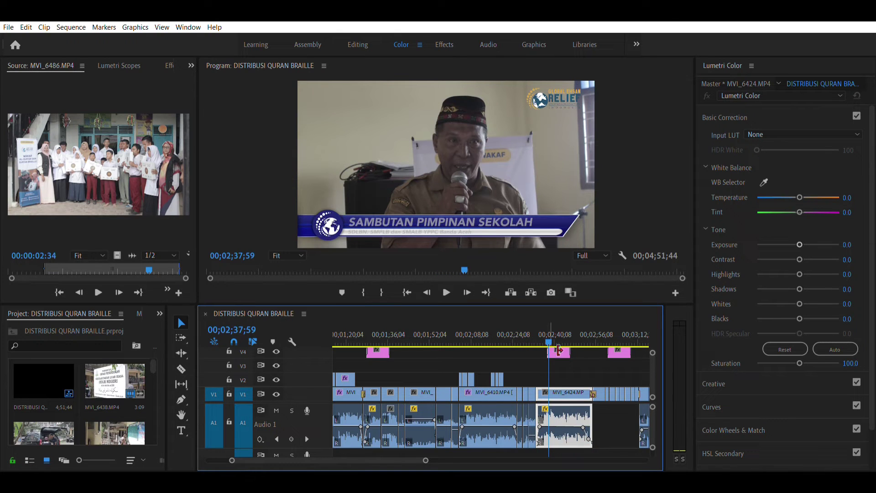
{"action": "scroll", "coordinate": [559, 350], "scroll_direction": "down", "scroll_amount": 5}
{"action": "left_click", "coordinate": [431, 334]}
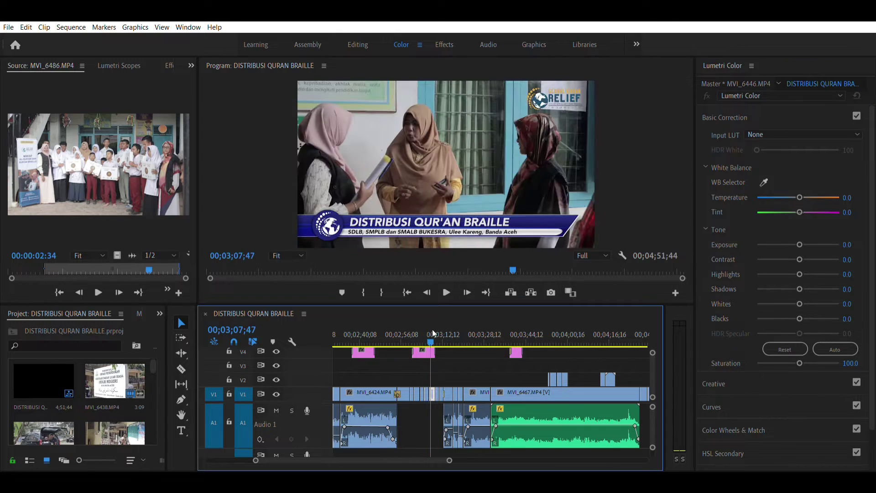
{"action": "mouse_move", "coordinate": [445, 334]}
{"action": "left_mouse_down"}
{"action": "mouse_move", "coordinate": [404, 343]}
{"action": "mouse_move", "coordinate": [490, 331]}
{"action": "left_mouse_up"}
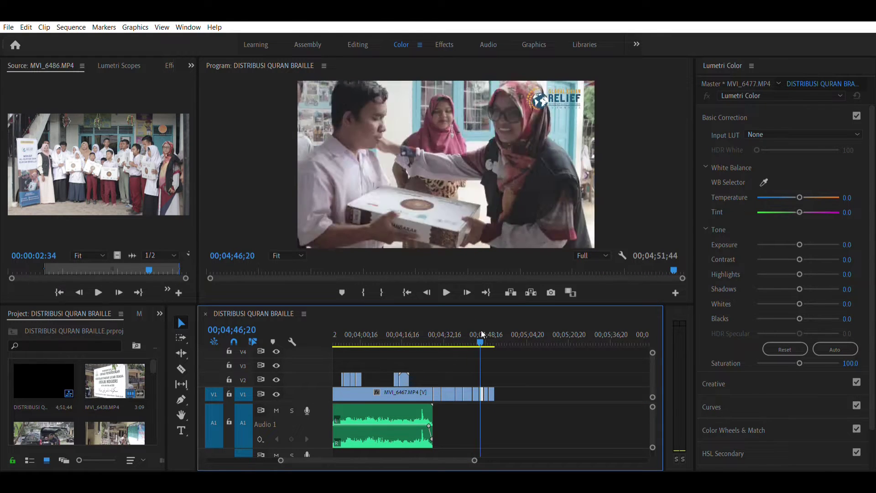
{"action": "left_click_drag", "start_coordinate": [491, 332], "coordinate": [520, 335]}
{"action": "left_click_drag", "start_coordinate": [800, 244], "coordinate": [792, 245]}
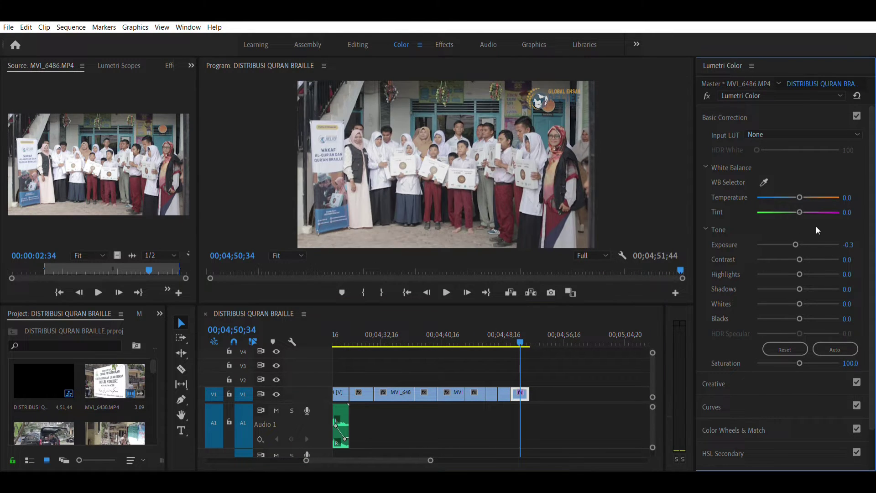
Step: Brighten the official's handover clip MVI_6382 and adjust its contrast, highlights and blacks
{"action": "key", "text": "backslash"}
{"action": "left_click", "coordinate": [355, 336]}
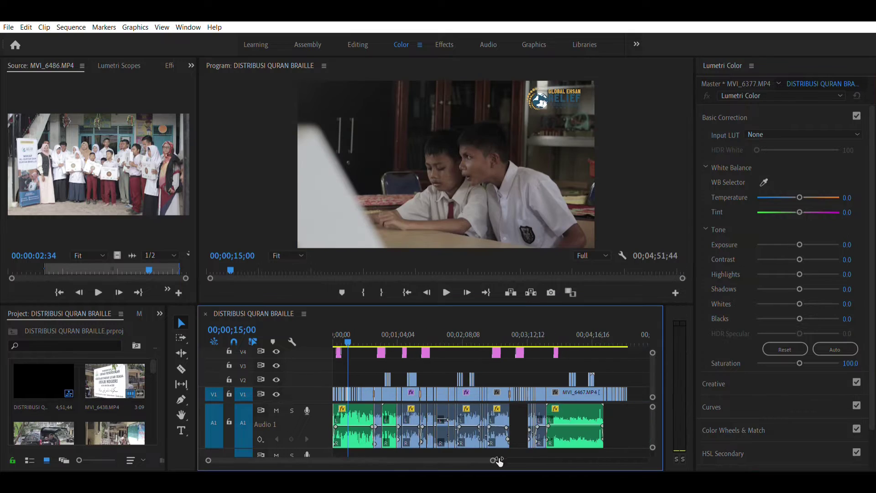
{"action": "left_click", "coordinate": [244, 260]}
{"action": "key", "text": "j"}
{"action": "key", "text": "j"}
{"action": "key", "text": "j"}
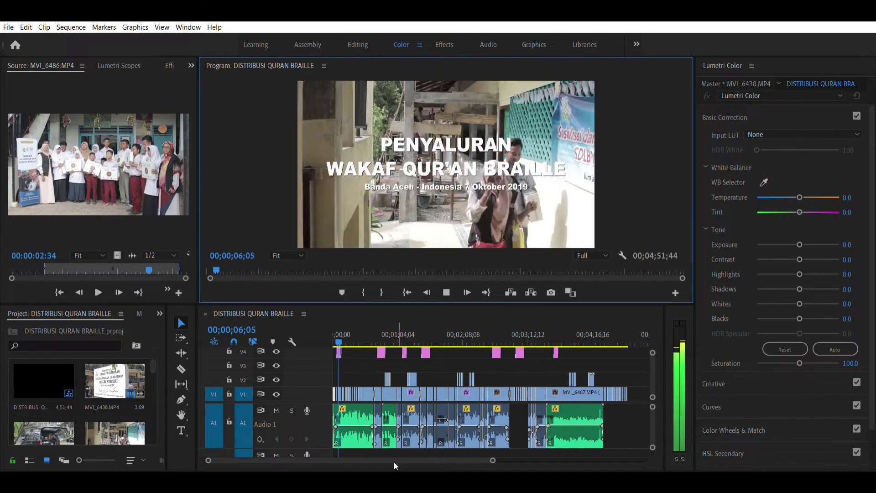
{"action": "left_click_drag", "start_coordinate": [493, 460], "coordinate": [489, 460]}
{"action": "key", "text": "k"}
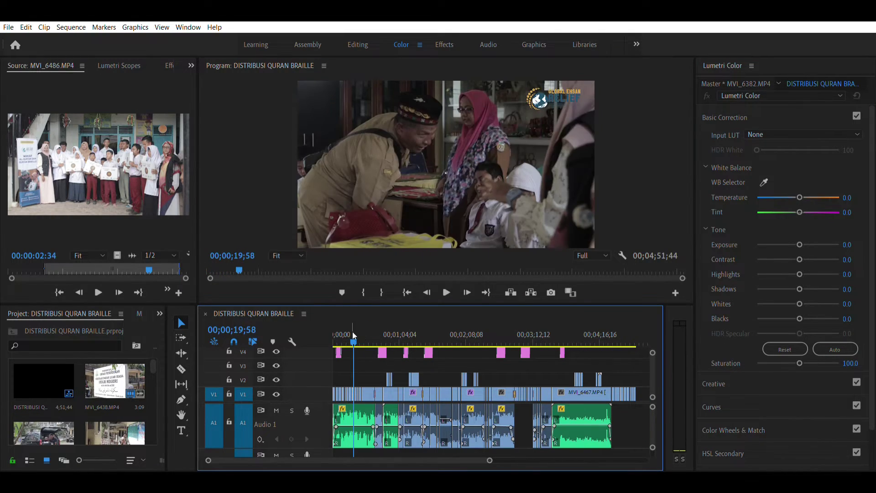
{"action": "key", "text": "="}
{"action": "mouse_move", "coordinate": [802, 236]}
{"action": "left_mouse_down"}
{"action": "mouse_move", "coordinate": [797, 259]}
{"action": "mouse_move", "coordinate": [807, 274]}
{"action": "left_mouse_up"}
{"action": "left_click_drag", "start_coordinate": [800, 318], "coordinate": [799, 318]}
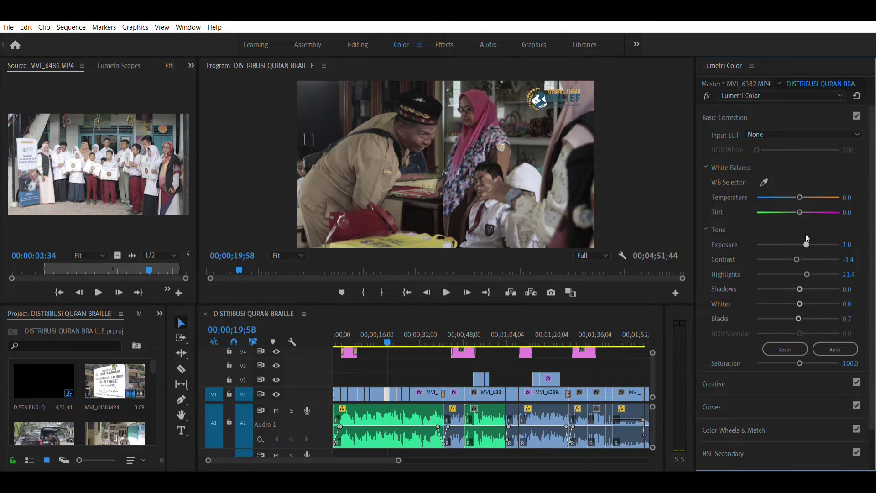
Step: Adjust contrast and shadows on the boy-at-the-table clip MVI_6375
{"action": "left_click", "coordinate": [394, 336]}
{"action": "left_click_drag", "start_coordinate": [799, 289], "coordinate": [798, 289]}
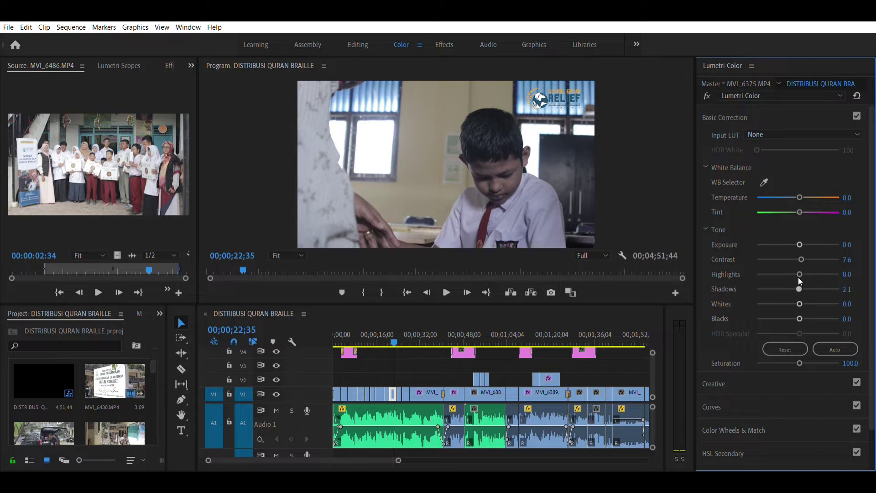
{"action": "left_click_drag", "start_coordinate": [399, 460], "coordinate": [520, 460]}
{"action": "left_click_drag", "start_coordinate": [417, 335], "coordinate": [421, 335]}
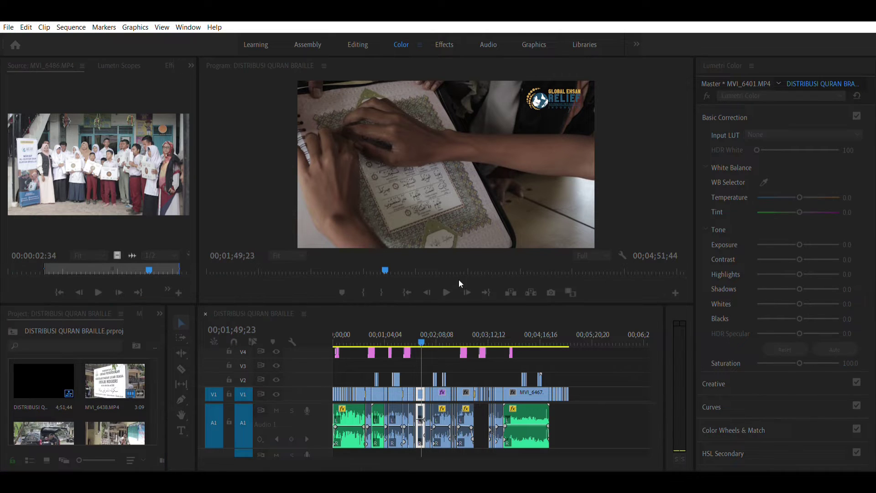
Step: Return to the sequence start and select the Adjustment Layer in the project bin
{"action": "key", "text": "Home"}
{"action": "left_click", "coordinate": [516, 455]}
{"action": "key", "text": "Home"}
Step: Place the Adjustment Layer on V3 and stretch it across the whole sequence
{"action": "left_click_drag", "start_coordinate": [518, 459], "coordinate": [383, 460]}
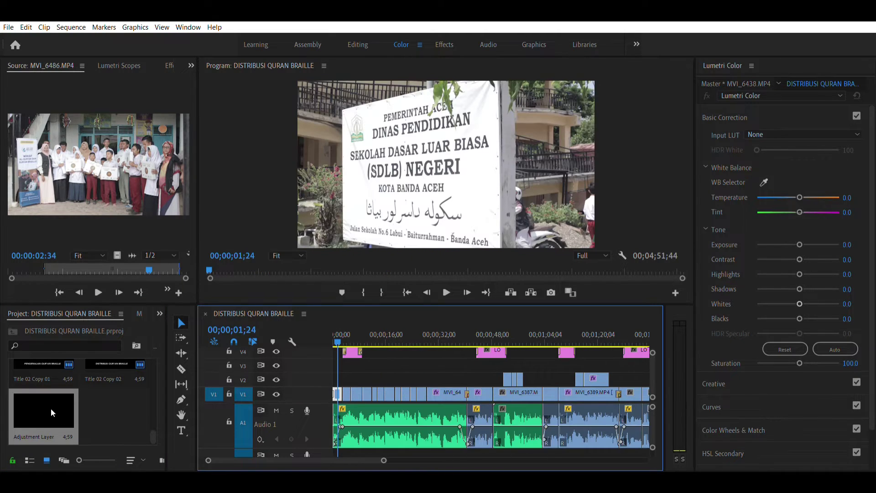
{"action": "mouse_move", "coordinate": [51, 409]}
{"action": "left_mouse_down"}
{"action": "mouse_move", "coordinate": [341, 365]}
{"action": "mouse_move", "coordinate": [652, 364]}
{"action": "left_mouse_up"}
{"action": "mouse_move", "coordinate": [384, 460]}
{"action": "left_mouse_down"}
{"action": "mouse_move", "coordinate": [520, 460]}
{"action": "mouse_move", "coordinate": [306, 460]}
{"action": "left_mouse_up"}
Step: Tweak the adjustment layer's Lumetri exposure, contrast and highlights for an overall grade
{"action": "double_click", "coordinate": [503, 362]}
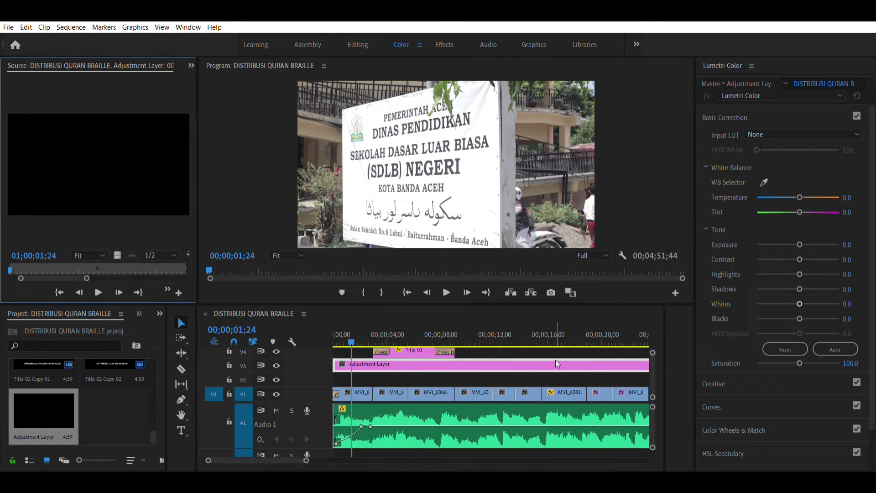
{"action": "key", "text": "shift+5"}
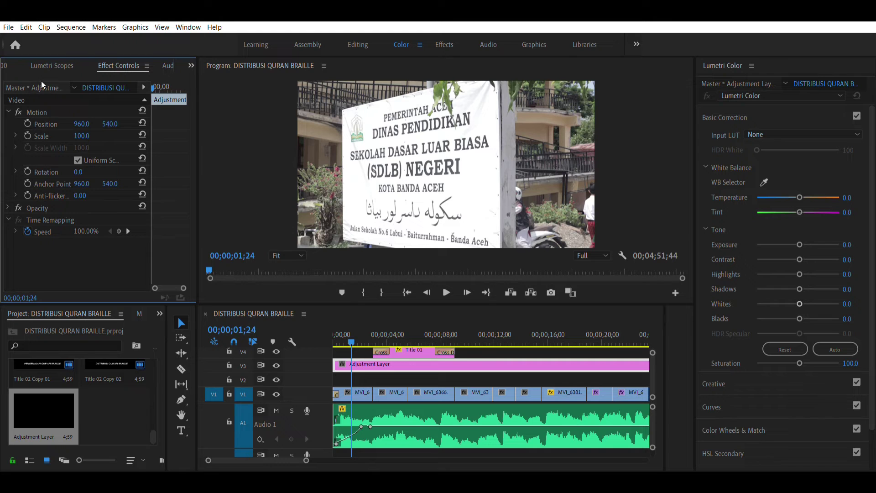
{"action": "mouse_move", "coordinate": [799, 245]}
{"action": "left_mouse_down"}
{"action": "mouse_move", "coordinate": [809, 259]}
{"action": "mouse_move", "coordinate": [798, 259]}
{"action": "mouse_move", "coordinate": [801, 274]}
{"action": "left_mouse_up"}
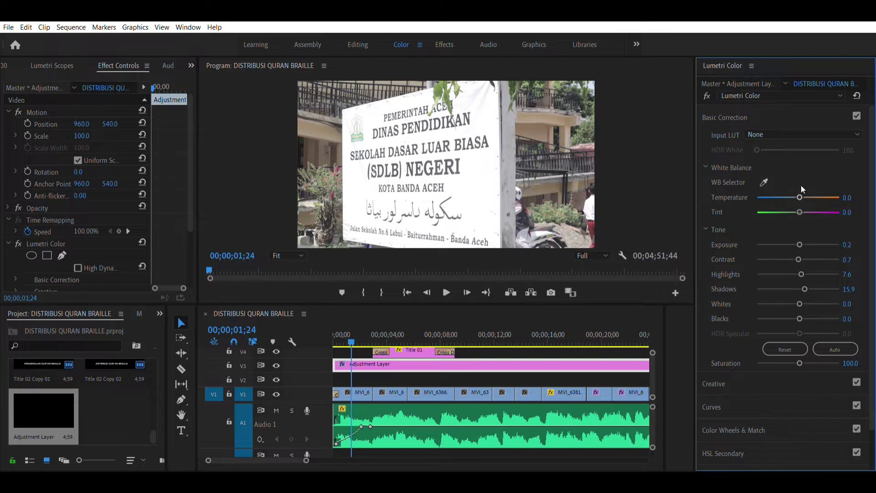
{"action": "left_click_drag", "start_coordinate": [379, 338], "coordinate": [470, 337]}
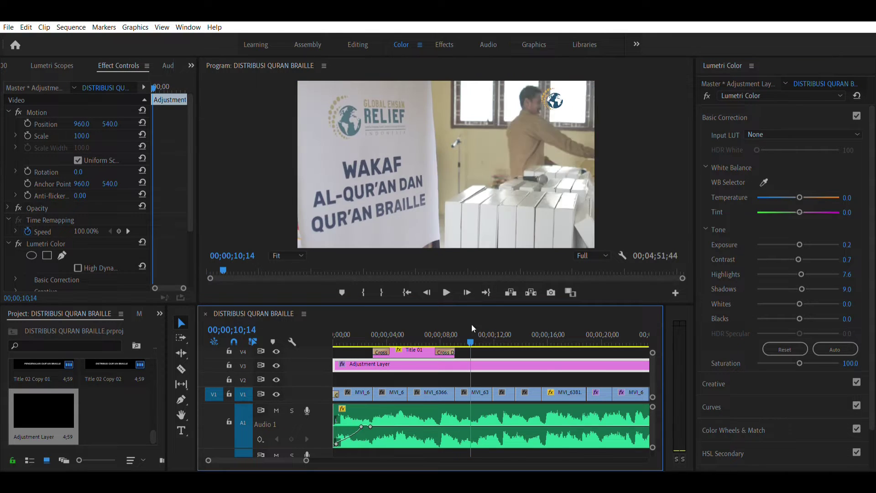
{"action": "left_click_drag", "start_coordinate": [800, 244], "coordinate": [798, 244]}
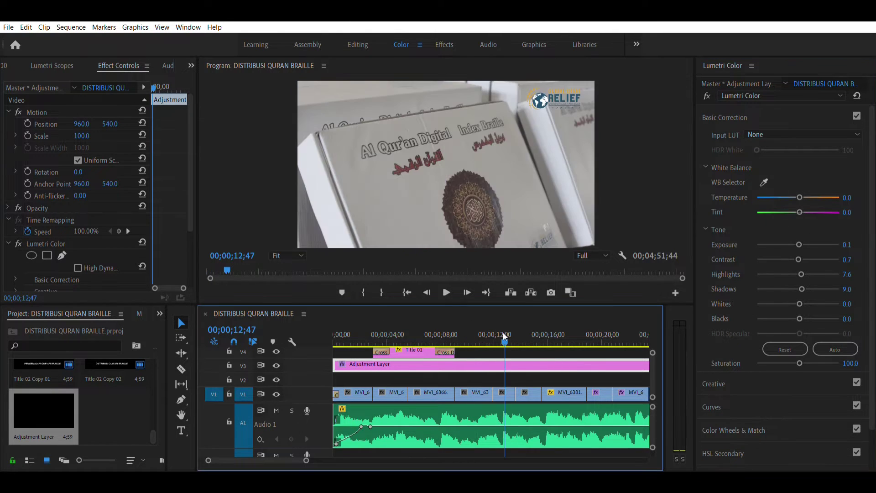
{"action": "mouse_move", "coordinate": [801, 275]}
{"action": "left_mouse_down"}
{"action": "mouse_move", "coordinate": [823, 273]}
{"action": "mouse_move", "coordinate": [800, 274]}
{"action": "mouse_move", "coordinate": [801, 283]}
{"action": "left_mouse_up"}
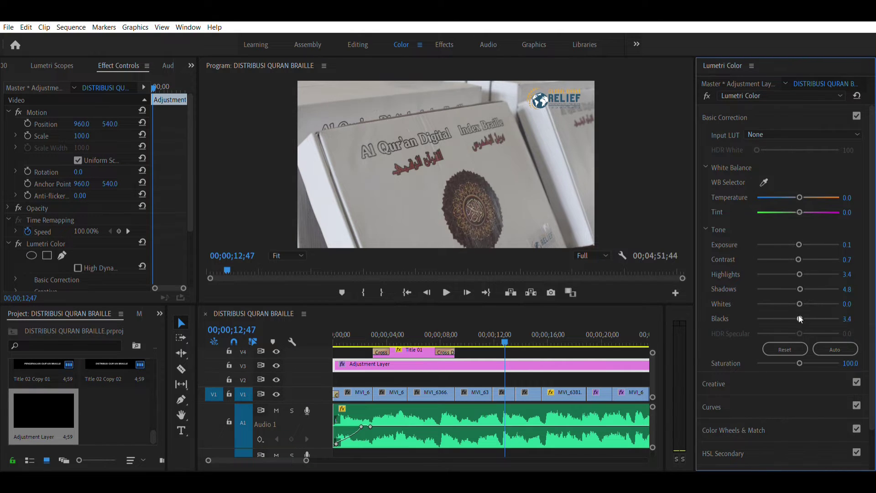
Step: Add a dark vignette with Amount -0.4 and Midpoint 15.9
{"action": "scroll", "coordinate": [776, 338], "scroll_direction": "down", "scroll_amount": 3}
{"action": "left_click", "coordinate": [801, 269]}
{"action": "mouse_move", "coordinate": [798, 242]}
{"action": "left_mouse_down"}
{"action": "mouse_move", "coordinate": [768, 256]}
{"action": "mouse_move", "coordinate": [797, 255]}
{"action": "mouse_move", "coordinate": [826, 272]}
{"action": "mouse_move", "coordinate": [785, 281]}
{"action": "mouse_move", "coordinate": [823, 284]}
{"action": "left_mouse_up"}
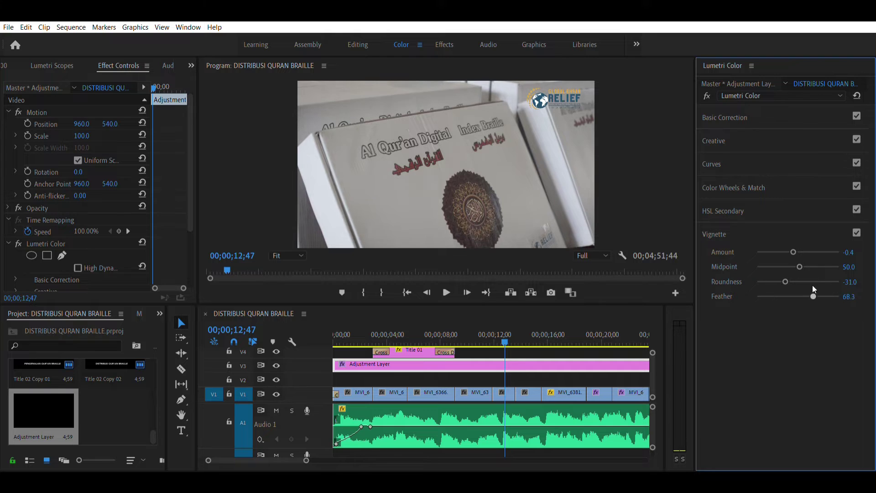
Step: Soften the vignette to Amount -0.1 with heavy feather, then expand Basic Correction
{"action": "left_click_drag", "start_coordinate": [793, 242], "coordinate": [796, 243]}
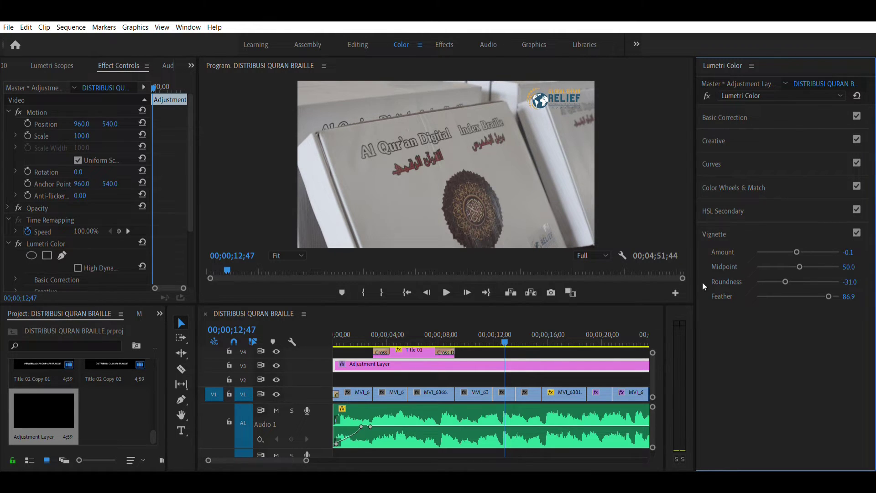
{"action": "left_click", "coordinate": [730, 118]}
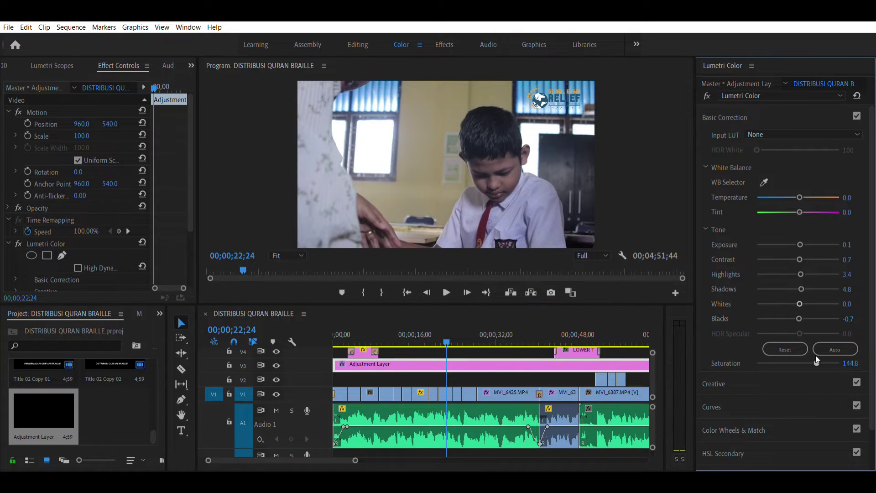
Step: Boost the overall saturation to 111.7 and check later shots
{"action": "left_click_drag", "start_coordinate": [794, 362], "coordinate": [803, 362]}
{"action": "left_click", "coordinate": [538, 341]}
{"action": "key", "text": "minus"}
{"action": "mouse_move", "coordinate": [550, 341]}
{"action": "left_mouse_down"}
{"action": "mouse_move", "coordinate": [518, 342]}
{"action": "mouse_move", "coordinate": [537, 337]}
{"action": "left_mouse_up"}
{"action": "key", "text": "minus"}
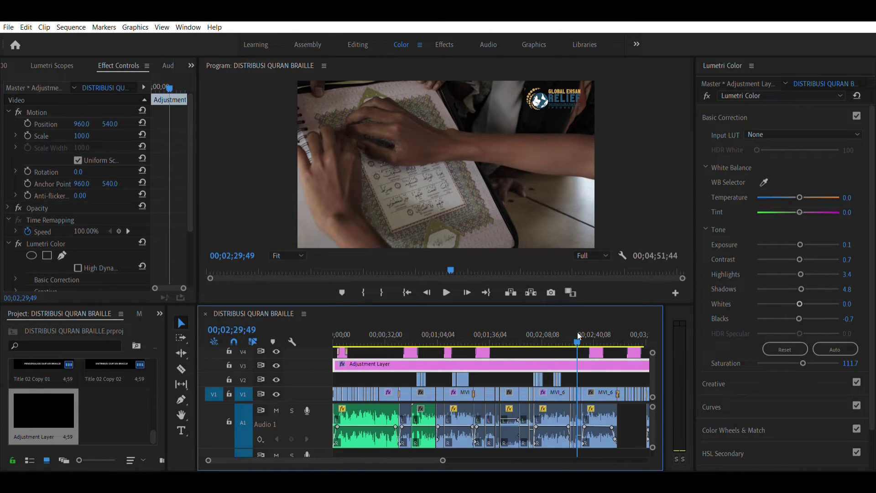
{"action": "left_click_drag", "start_coordinate": [603, 335], "coordinate": [609, 335]}
{"action": "left_click_drag", "start_coordinate": [408, 460], "coordinate": [434, 461]}
{"action": "left_click_drag", "start_coordinate": [514, 334], "coordinate": [525, 335]}
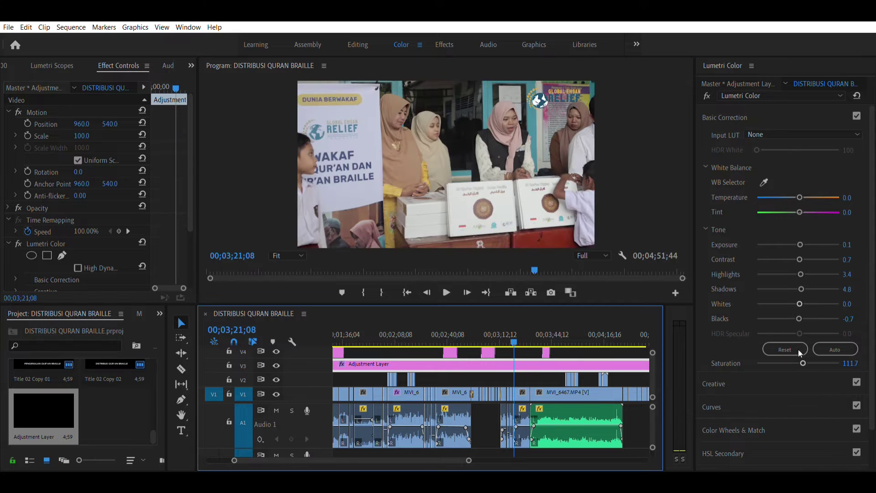
Step: Adjust the grade's blacks, contrast and exposure while viewing the presenter's shot
{"action": "mouse_move", "coordinate": [799, 318]}
{"action": "left_mouse_down"}
{"action": "mouse_move", "coordinate": [793, 274]}
{"action": "mouse_move", "coordinate": [786, 272]}
{"action": "mouse_move", "coordinate": [807, 259]}
{"action": "left_mouse_up"}
{"action": "left_click_drag", "start_coordinate": [552, 333], "coordinate": [558, 332]}
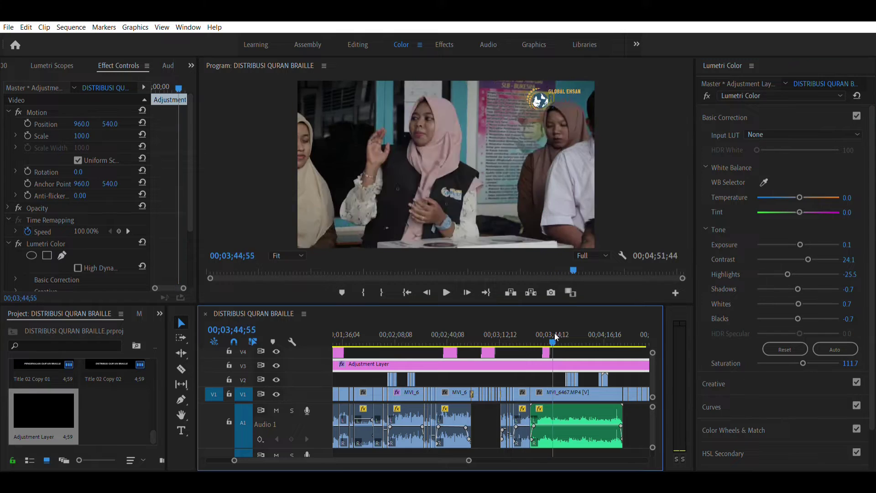
{"action": "left_click_drag", "start_coordinate": [800, 244], "coordinate": [805, 235]}
{"action": "left_click_drag", "start_coordinate": [590, 333], "coordinate": [580, 334]}
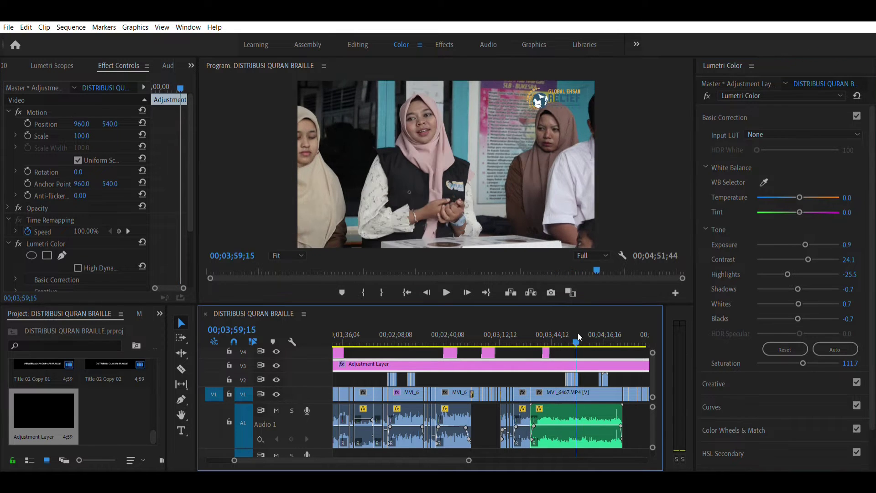
Step: Set the overall exposure to exactly 0.8 and play back to review
{"action": "left_click", "coordinate": [847, 245]}
{"action": "type", "text": "0."}
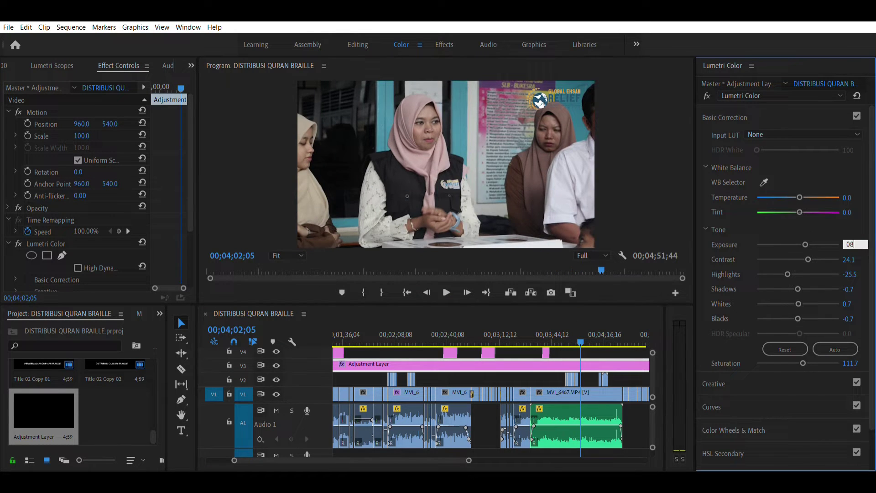
{"action": "type", "text": "7"}
{"action": "key", "text": "Return"}
{"action": "type", "text": "8"}
{"action": "key", "text": "Return"}
{"action": "key", "text": "backslash"}
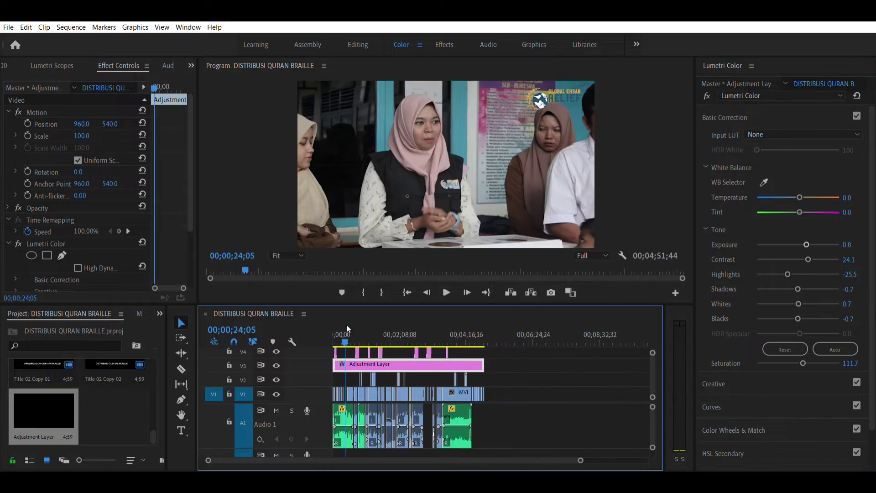
{"action": "key", "text": "space"}
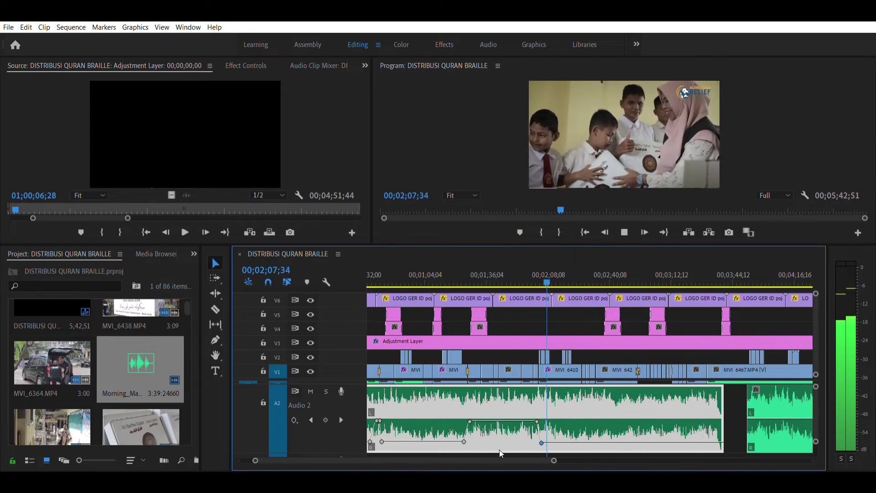
Step: Raise the Audio 2 music volume with keyframes and play back to check levels
{"action": "scroll", "coordinate": [504, 433], "scroll_direction": "down", "scroll_amount": 3}
{"action": "key", "text": "="}
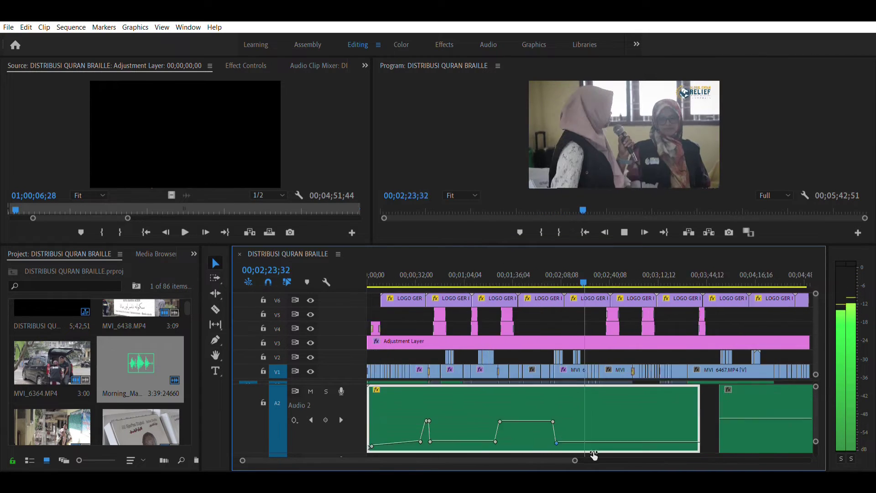
{"action": "key", "text": "space"}
{"action": "key", "text": "="}
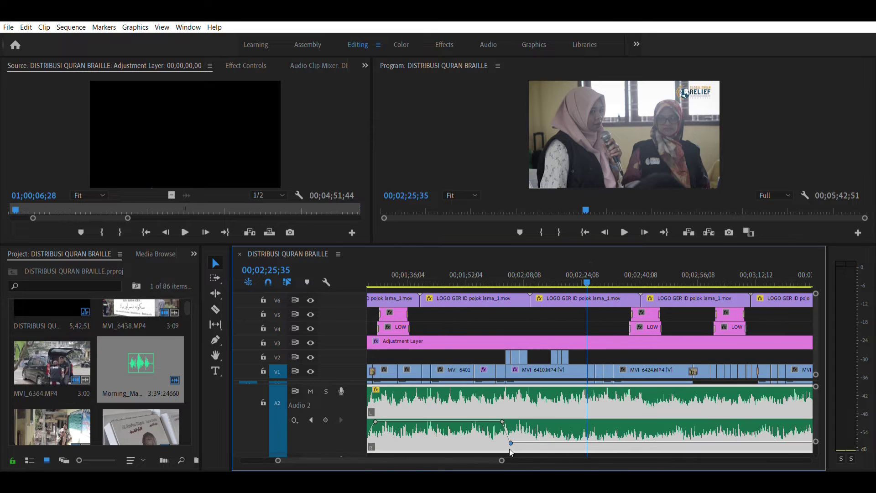
{"action": "key", "text": "space"}
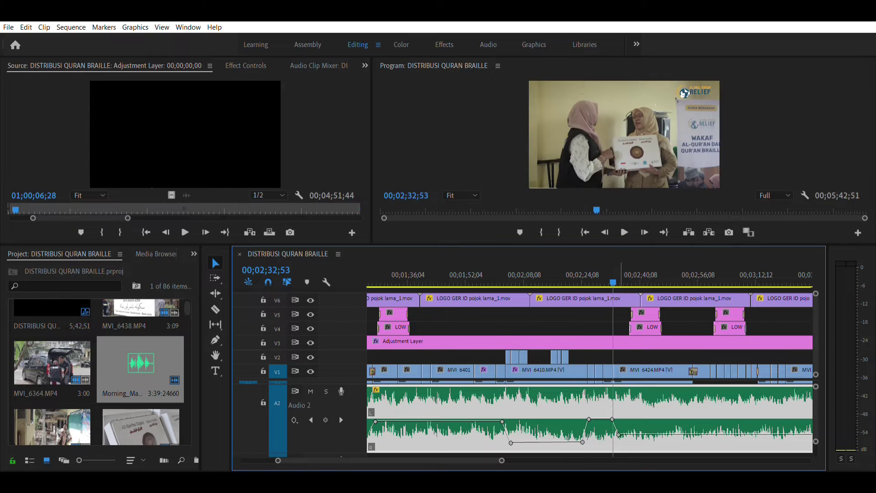
{"action": "key", "text": "space"}
{"action": "key", "text": "="}
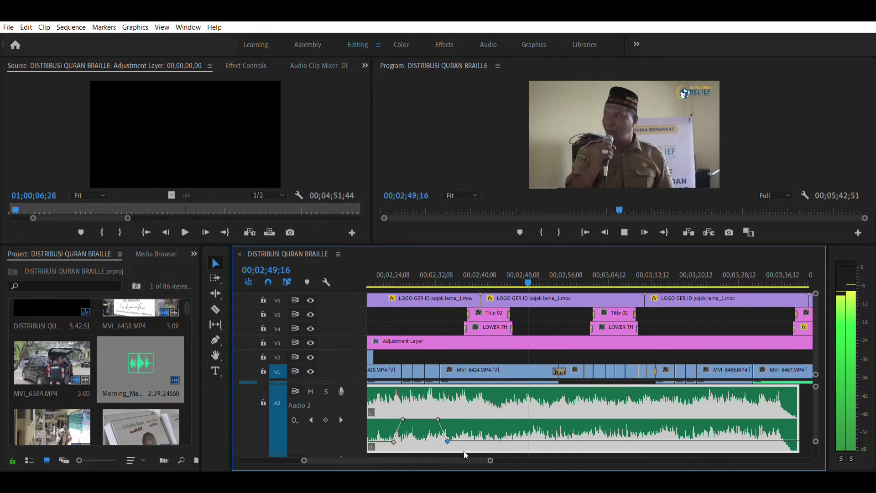
Step: Remove the music after the playhead so it ends at about 2:56
{"action": "left_click_drag", "start_coordinate": [464, 451], "coordinate": [572, 406]}
{"action": "key", "text": "w"}
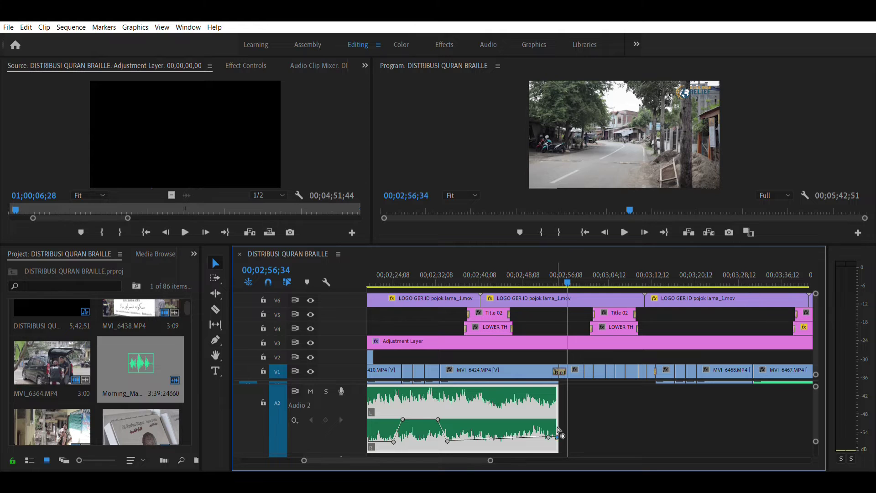
{"action": "key", "text": "j"}
{"action": "key", "text": "k"}
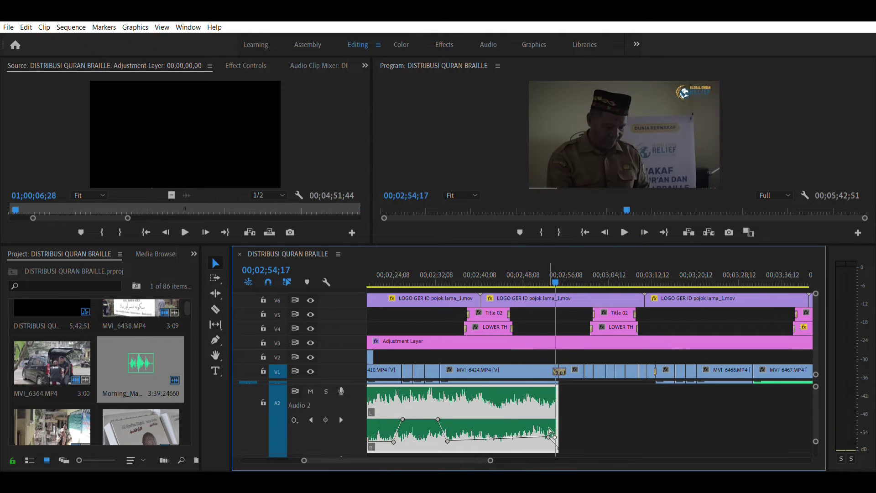
{"action": "key", "text": "equal"}
{"action": "key", "text": "space"}
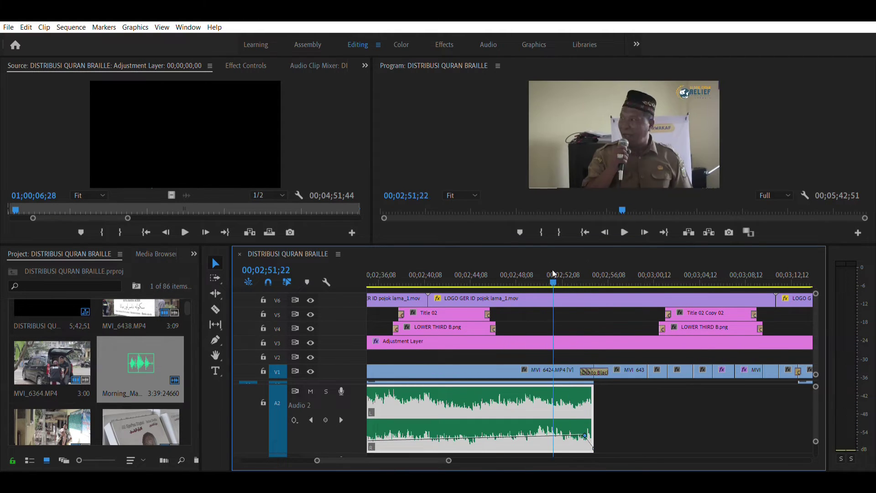
Step: Play the whole sequence from the start to review
{"action": "key", "text": "backslash"}
{"action": "key", "text": "Home"}
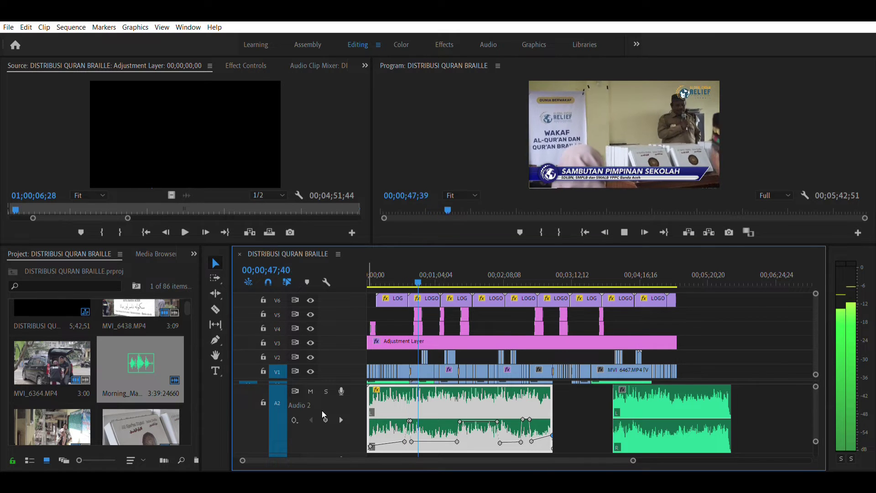
{"action": "left_click_drag", "start_coordinate": [633, 460], "coordinate": [505, 460]}
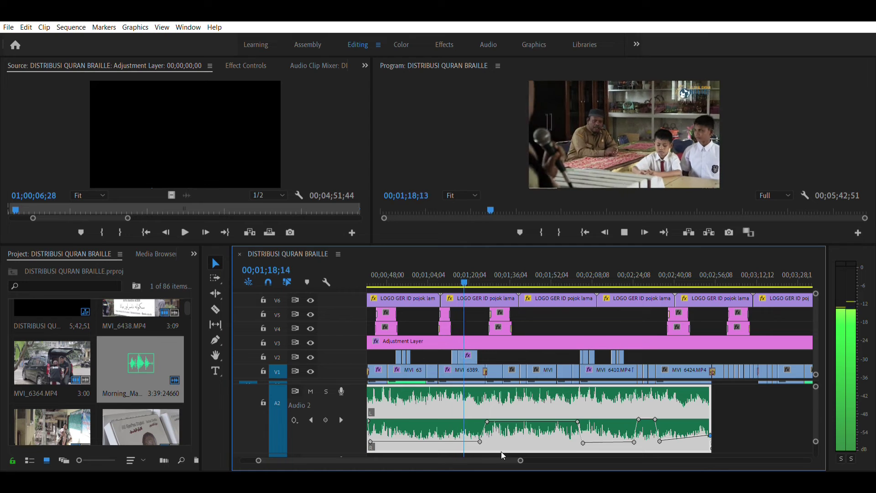
{"action": "key", "text": "space"}
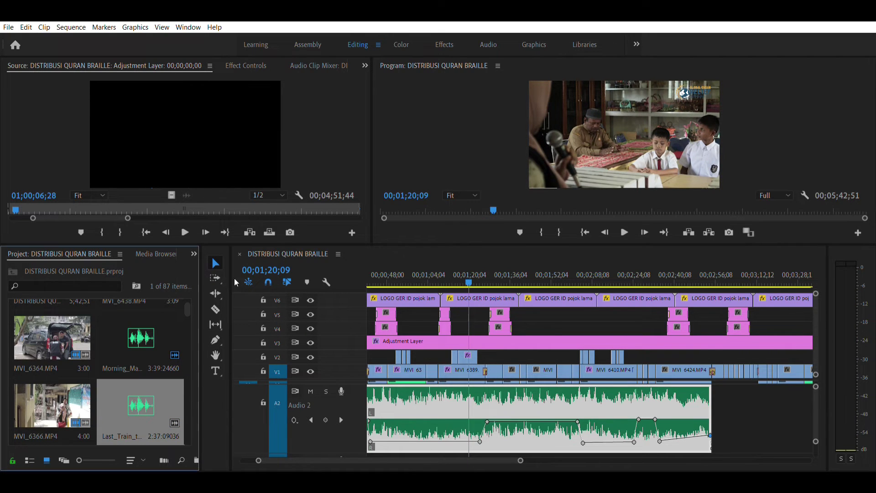
Step: Play back across the join where the first music clip ends near 2:56
{"action": "scroll", "coordinate": [595, 400], "scroll_direction": "down", "scroll_amount": 5}
{"action": "left_click", "coordinate": [643, 275]}
{"action": "key", "text": "space"}
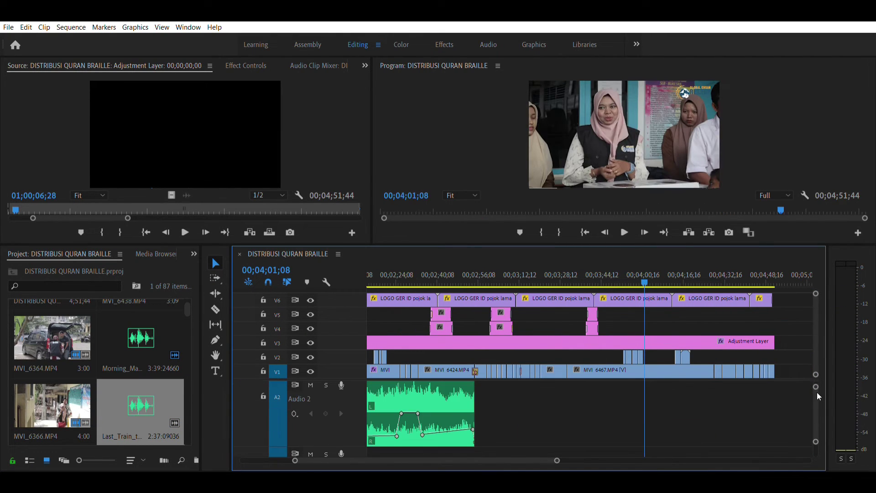
{"action": "left_click_drag", "start_coordinate": [557, 460], "coordinate": [539, 458]}
{"action": "key", "text": "space"}
{"action": "scroll", "coordinate": [502, 442], "scroll_direction": "up", "scroll_amount": 5}
{"action": "left_click", "coordinate": [579, 275]}
{"action": "key", "text": "space"}
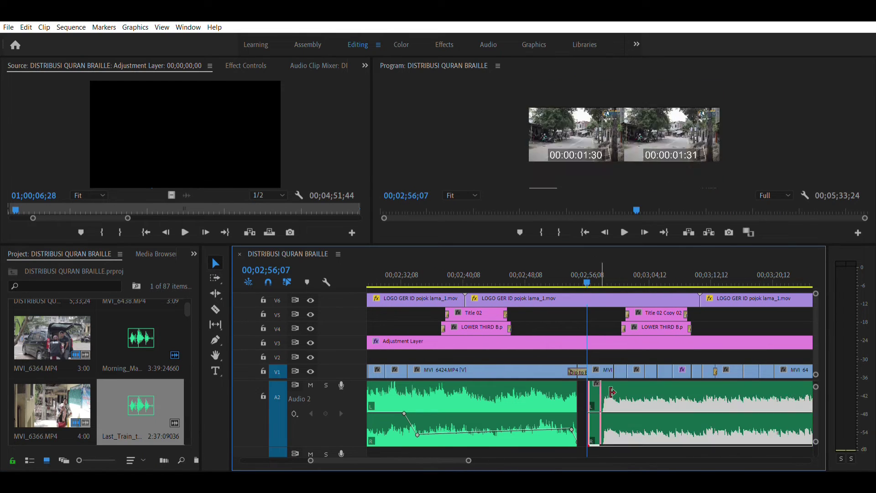
Step: Review the Last_Train track around 3:11–3:13 and make the video tracks taller
{"action": "key", "text": "minus"}
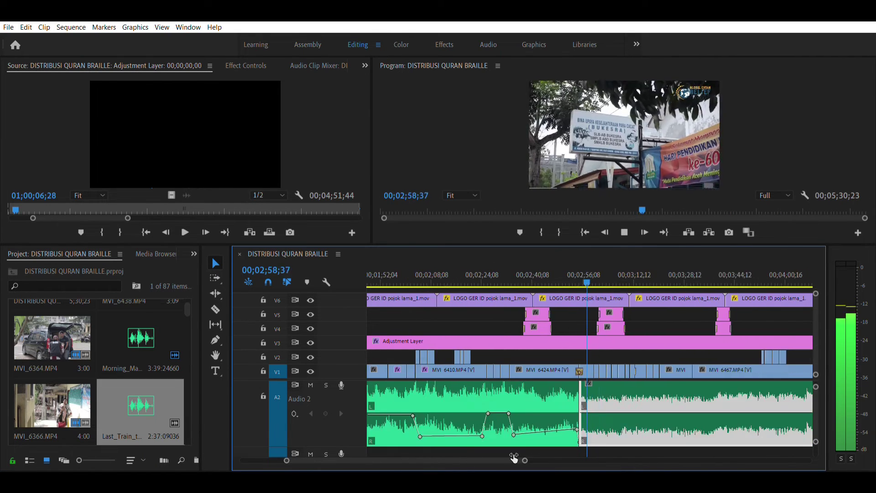
{"action": "left_click", "coordinate": [524, 276]}
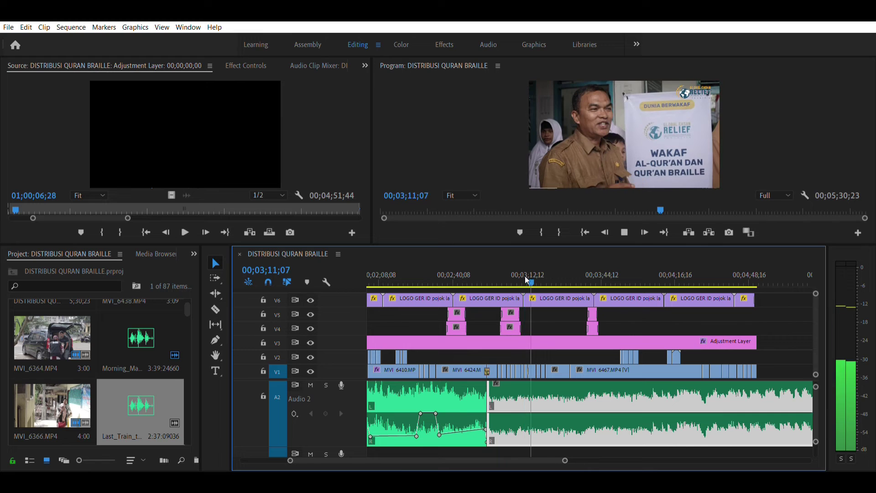
{"action": "key", "text": "space"}
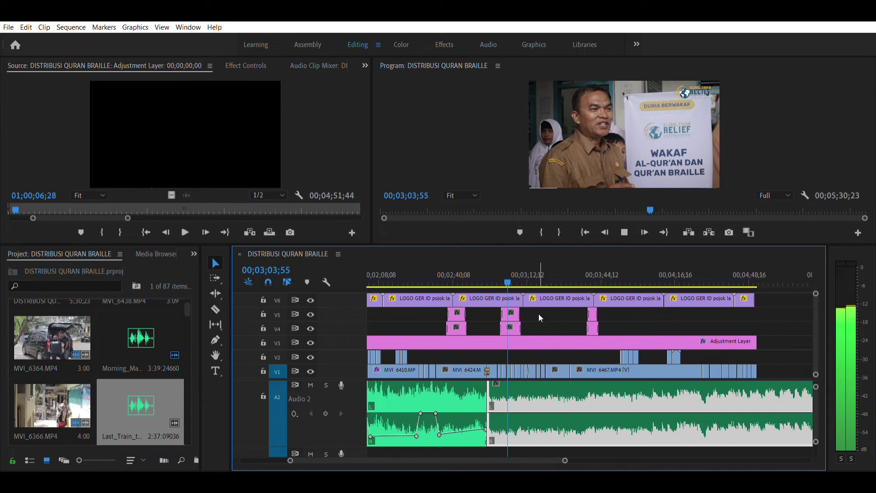
{"action": "key", "text": "equal"}
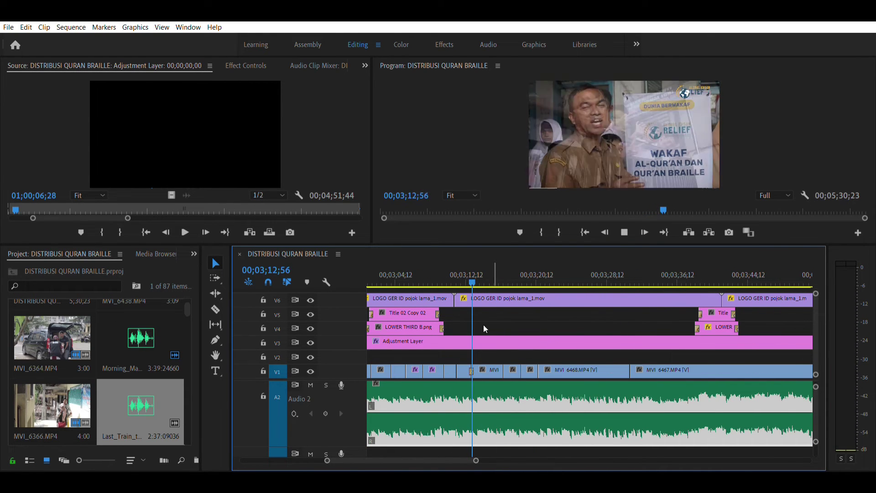
{"action": "left_click_drag", "start_coordinate": [630, 276], "coordinate": [481, 277]}
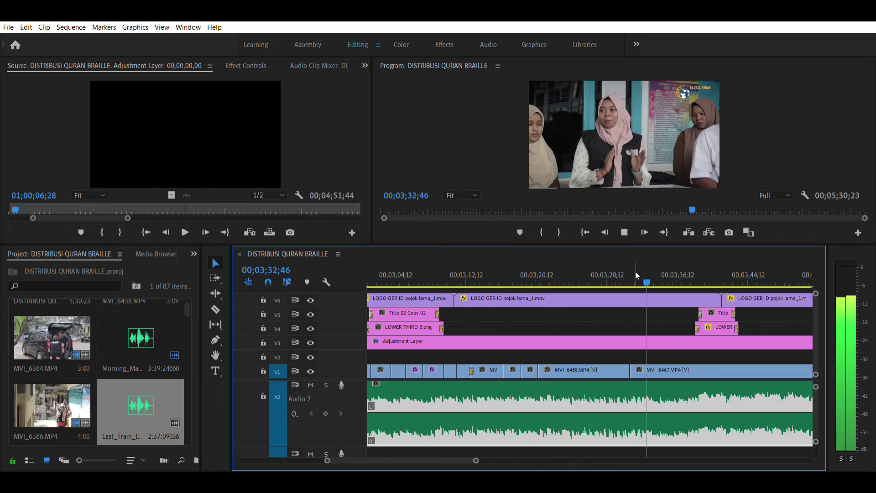
{"action": "left_click_drag", "start_coordinate": [816, 347], "coordinate": [814, 333]}
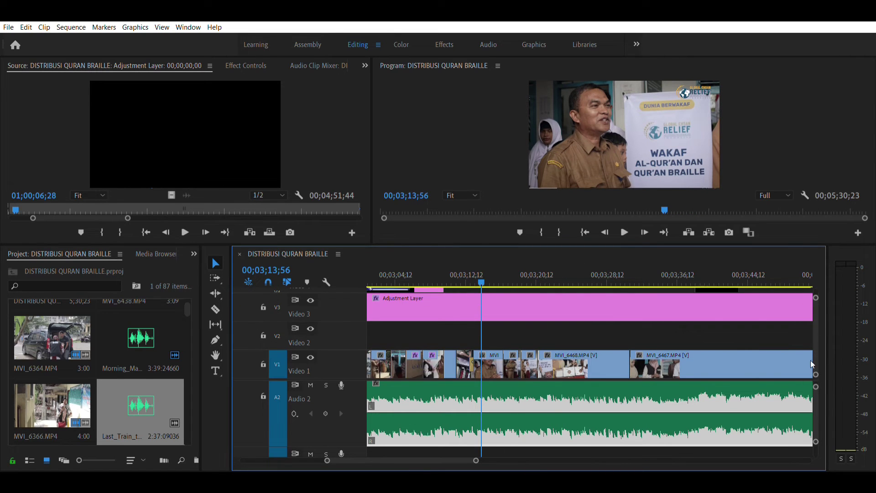
Step: Lower the Last_Train music volume on Audio 2 from about 3:20, reviewing it during playback
{"action": "key", "text": "space"}
{"action": "key", "text": "space"}
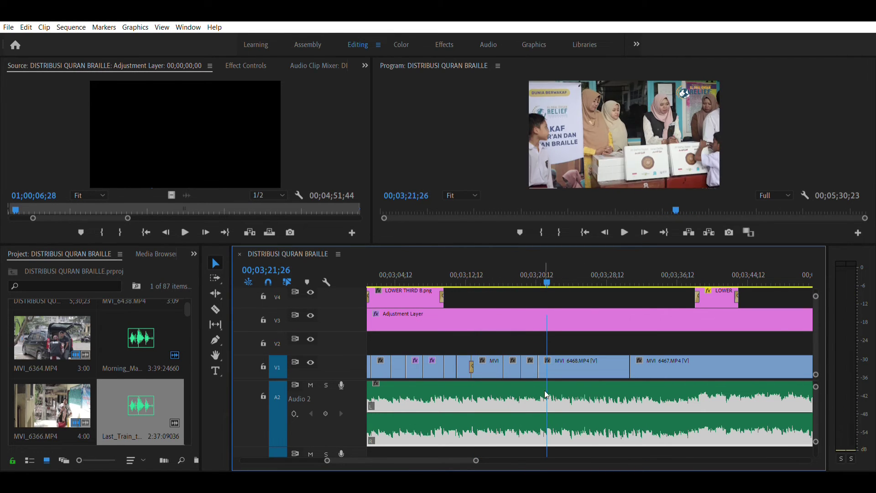
{"action": "left_click_drag", "start_coordinate": [546, 413], "coordinate": [546, 435]}
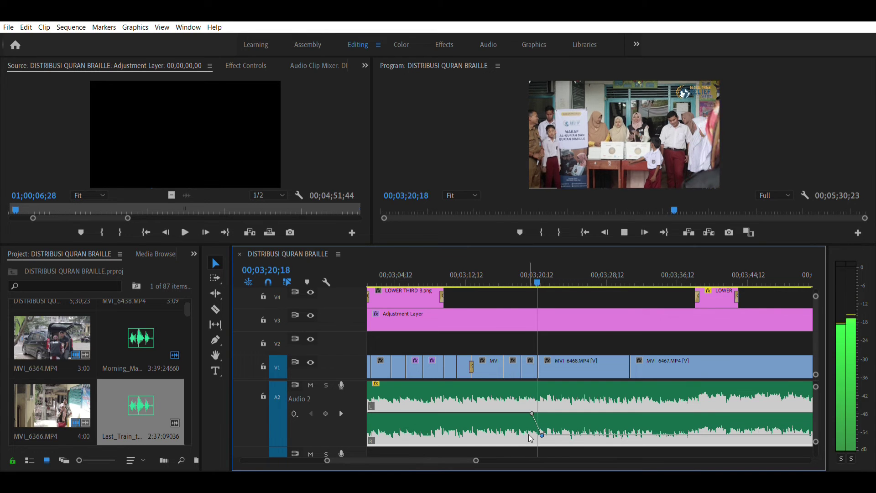
{"action": "key", "text": "l"}
{"action": "key", "text": "l"}
{"action": "key", "text": "l"}
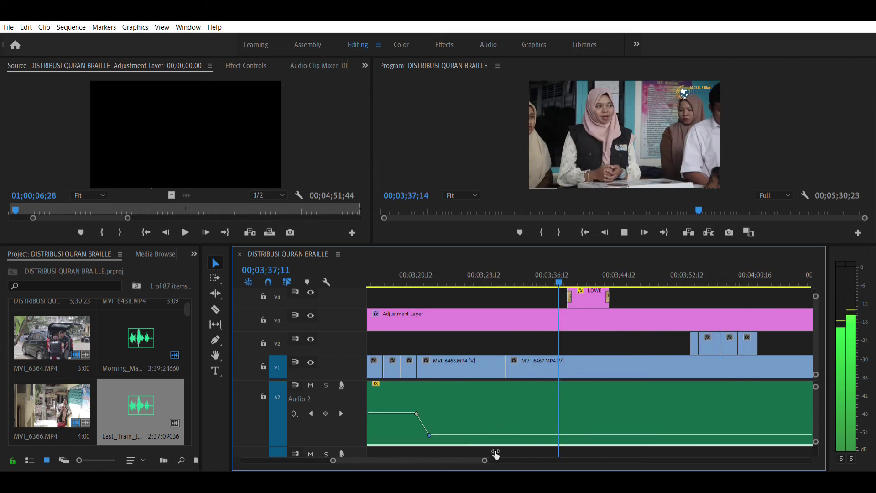
{"action": "key", "text": "minus"}
{"action": "key", "text": "minus"}
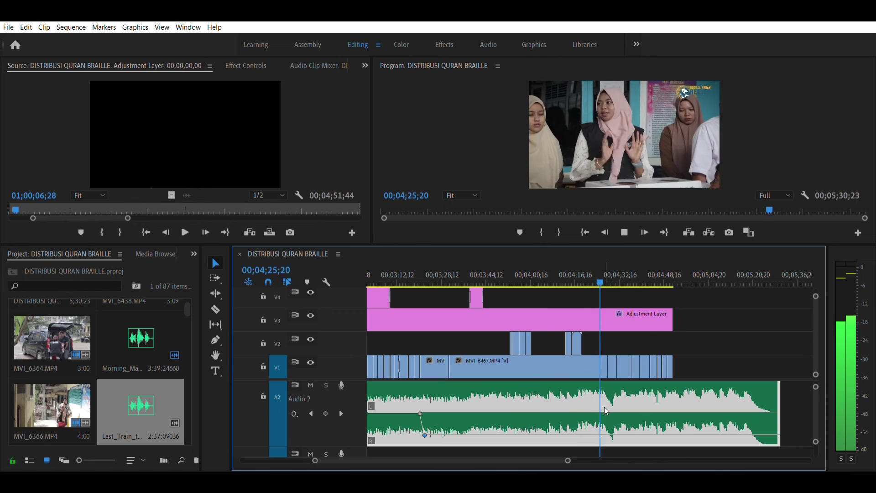
{"action": "key", "text": "space"}
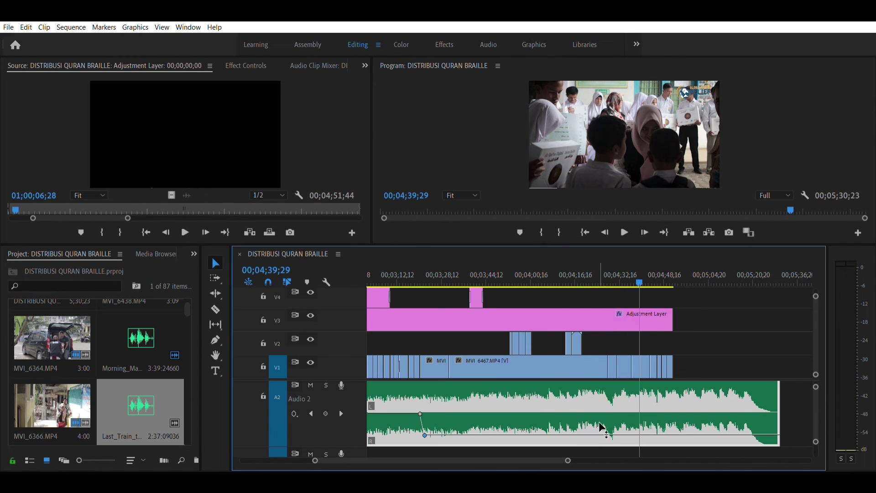
Step: Play back from about 4:25 to check that the music volume rises again
{"action": "left_click", "coordinate": [599, 279]}
{"action": "key", "text": "space"}
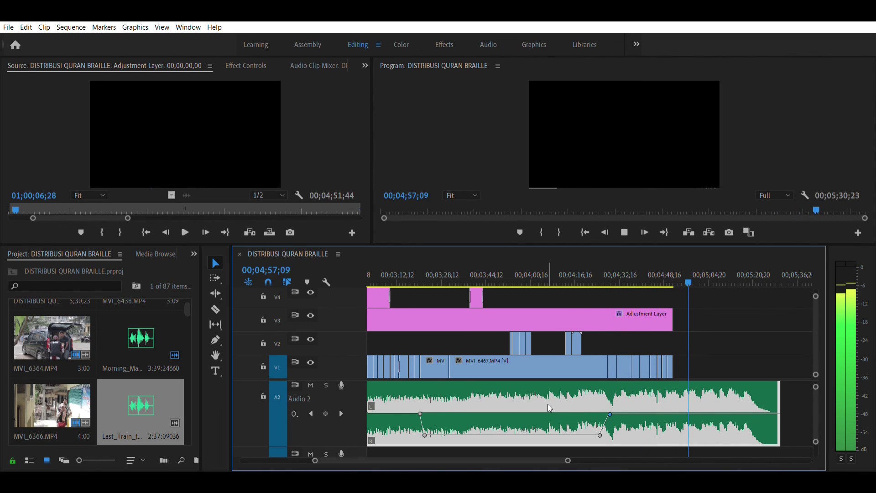
{"action": "key", "text": "space"}
{"action": "left_click", "coordinate": [53, 405]}
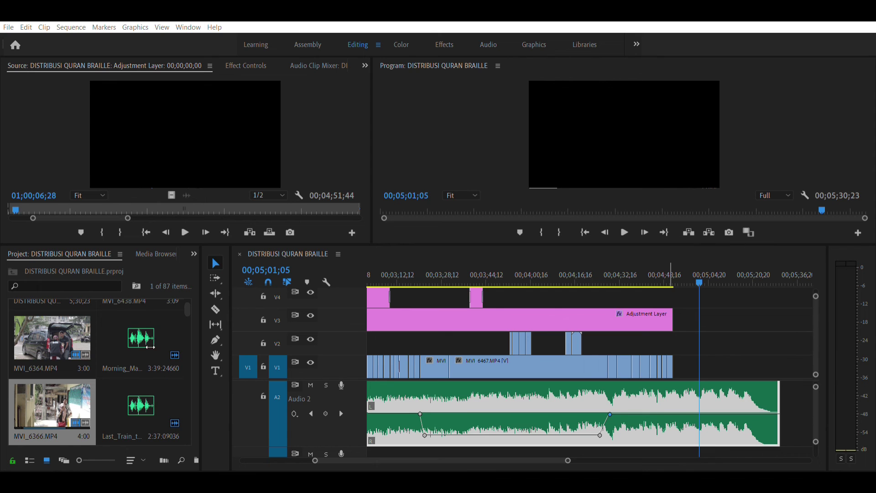